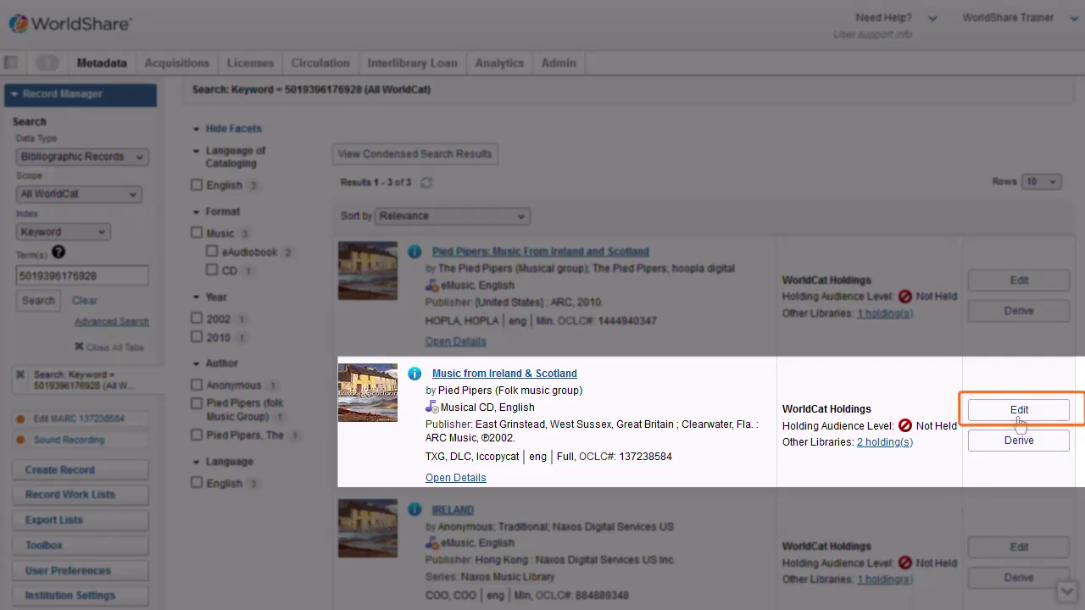
# Step: Open record 137238584, Music from Ireland & Scotland, in the MARC editor
pyautogui.click(1020, 410)
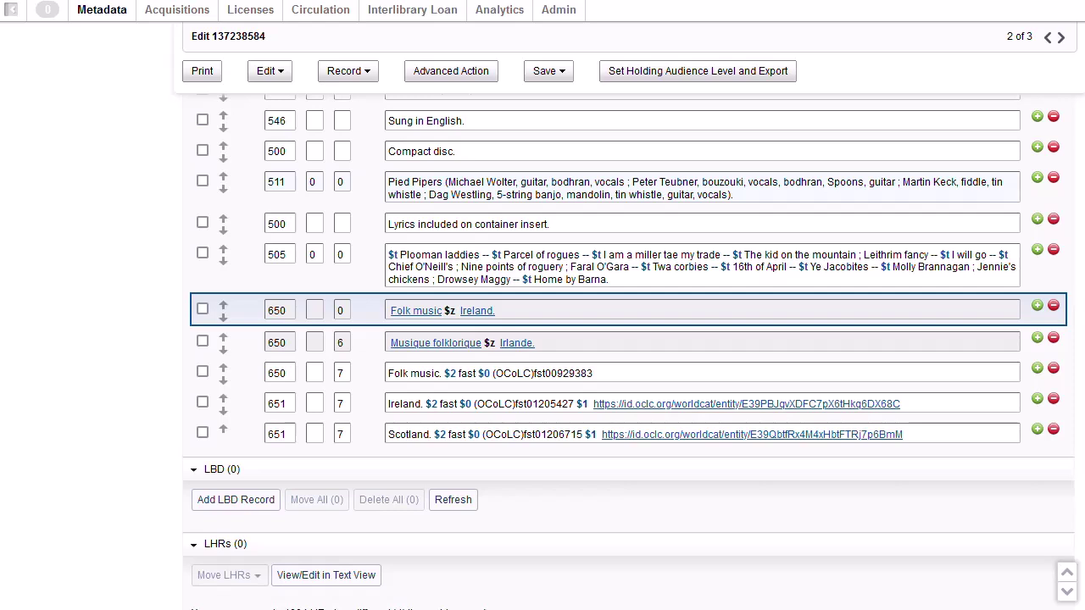
# Step: Copy the 650 Folk music $z Ireland heading with Edit > Field > Copy
pyautogui.click(278, 73)
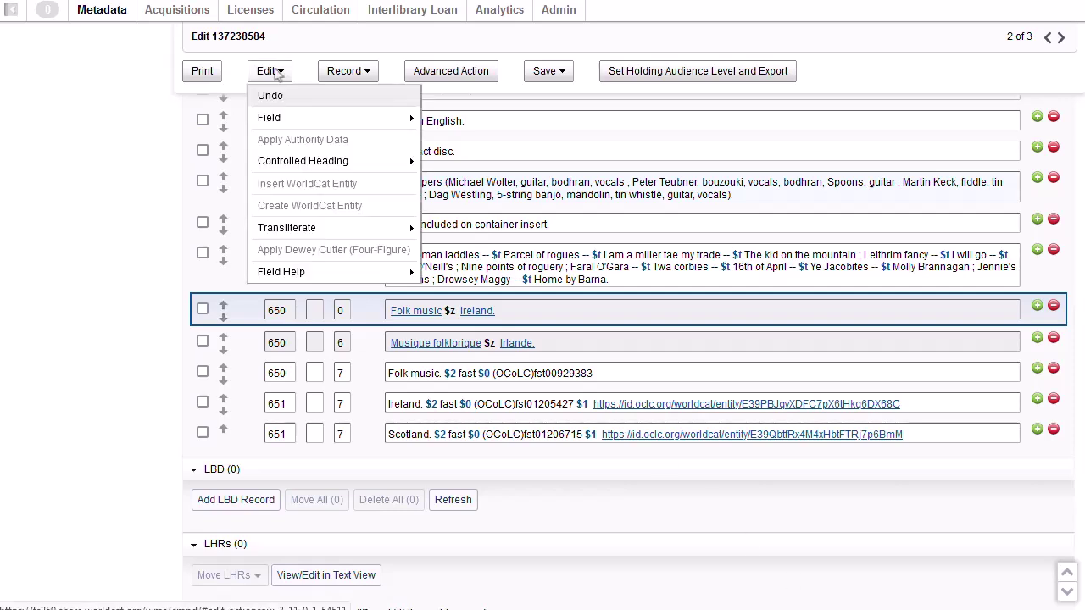
pyautogui.press('Down')
pyautogui.press('Right')
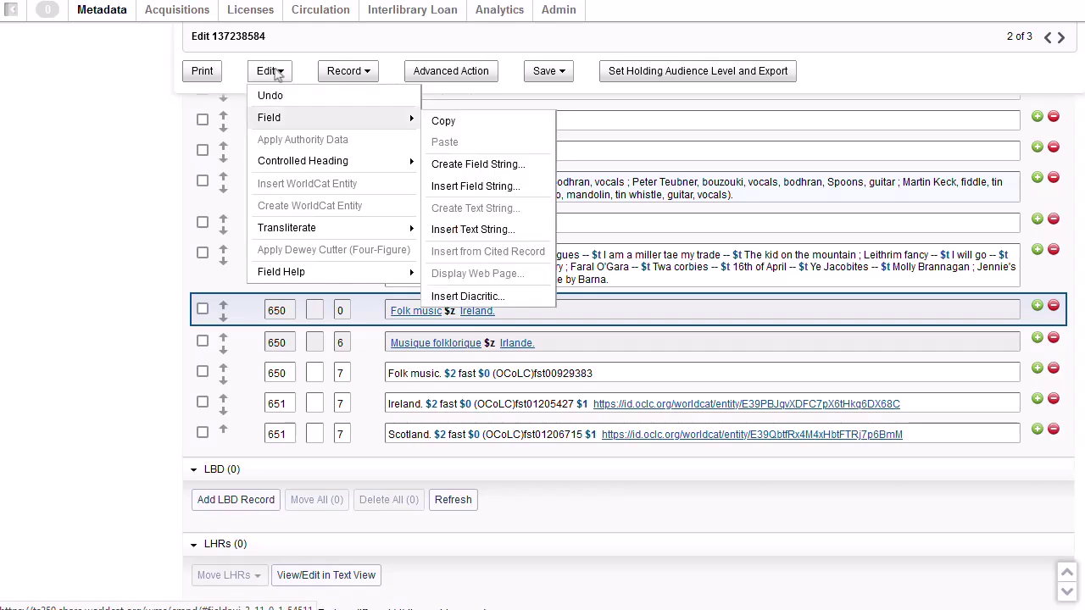
pyautogui.click(443, 121)
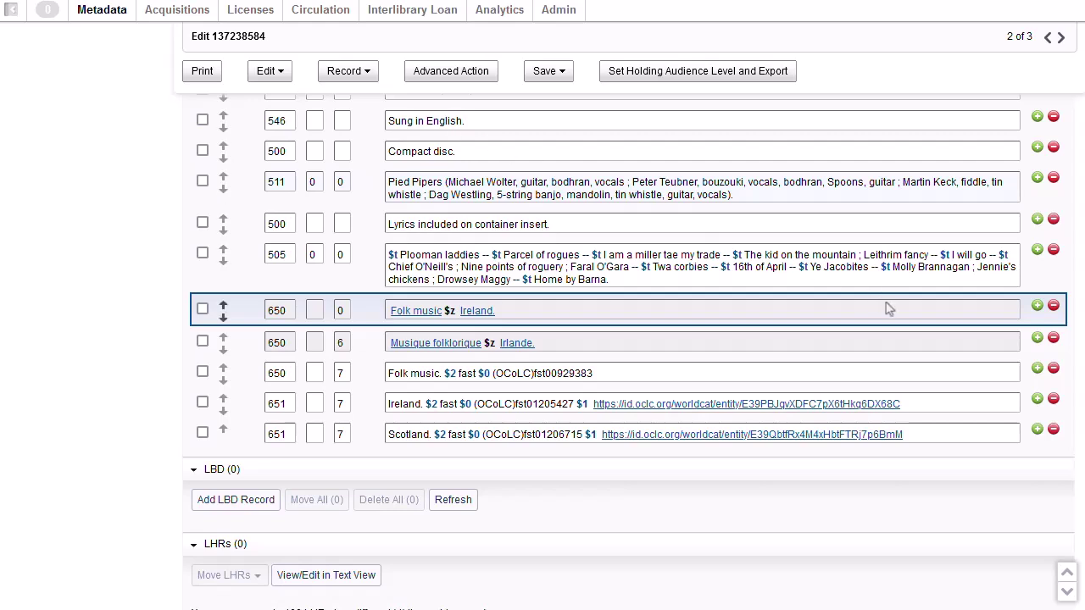
# Step: Paste the copied 650 heading into a new row after the 505 contents note
pyautogui.click(1037, 251)
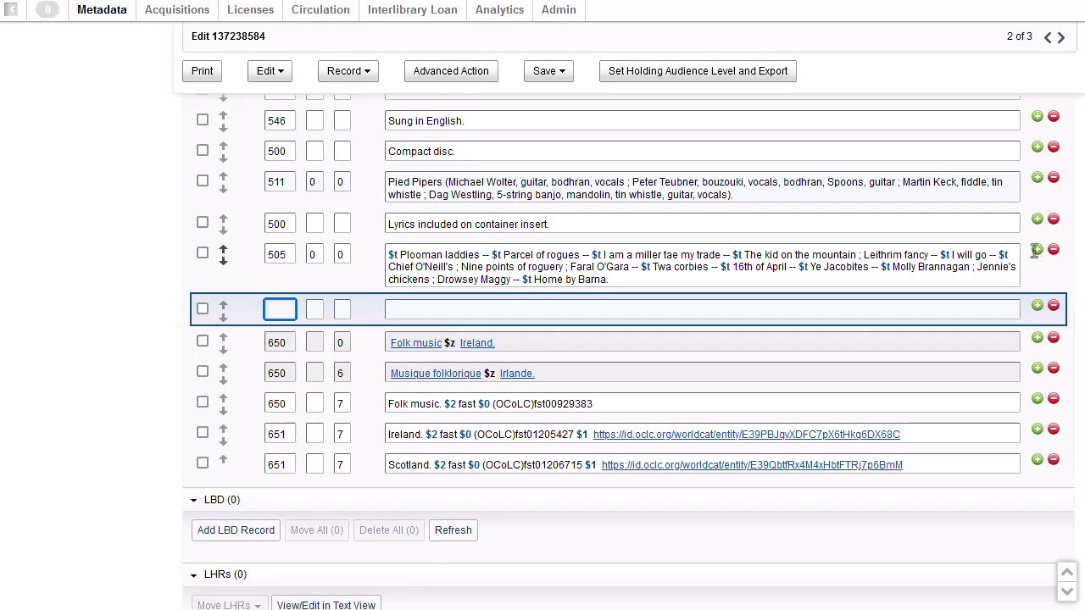
pyautogui.click(280, 72)
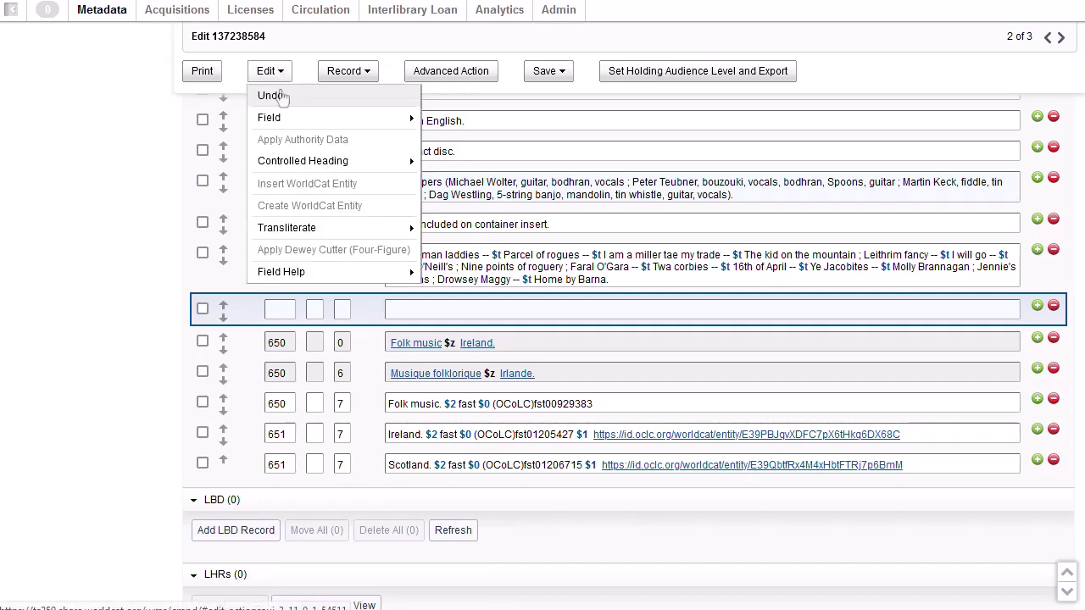
pyautogui.moveTo(281, 116)
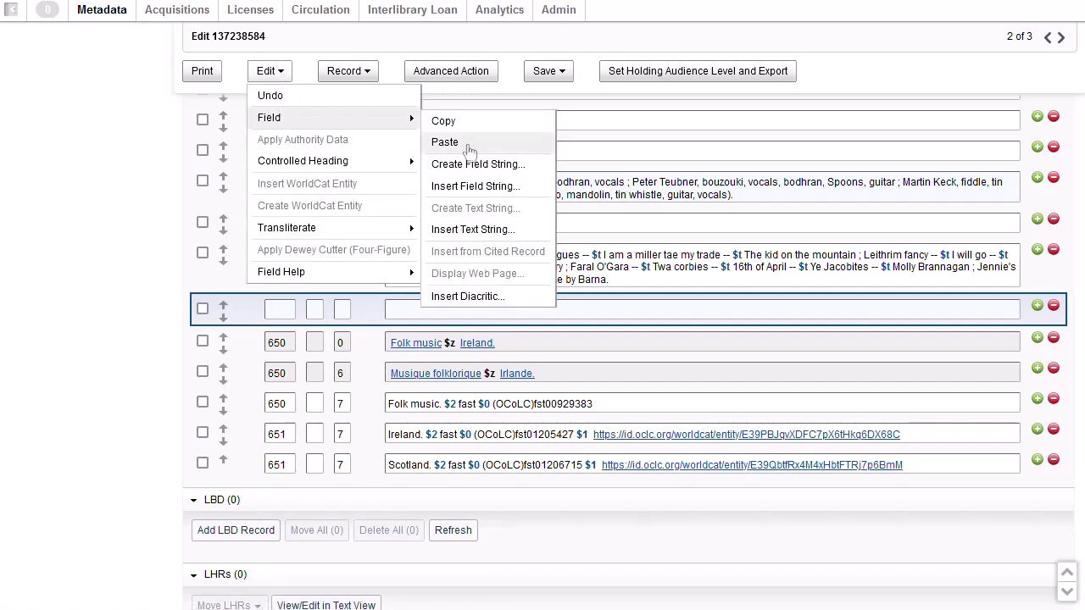
pyautogui.click(458, 145)
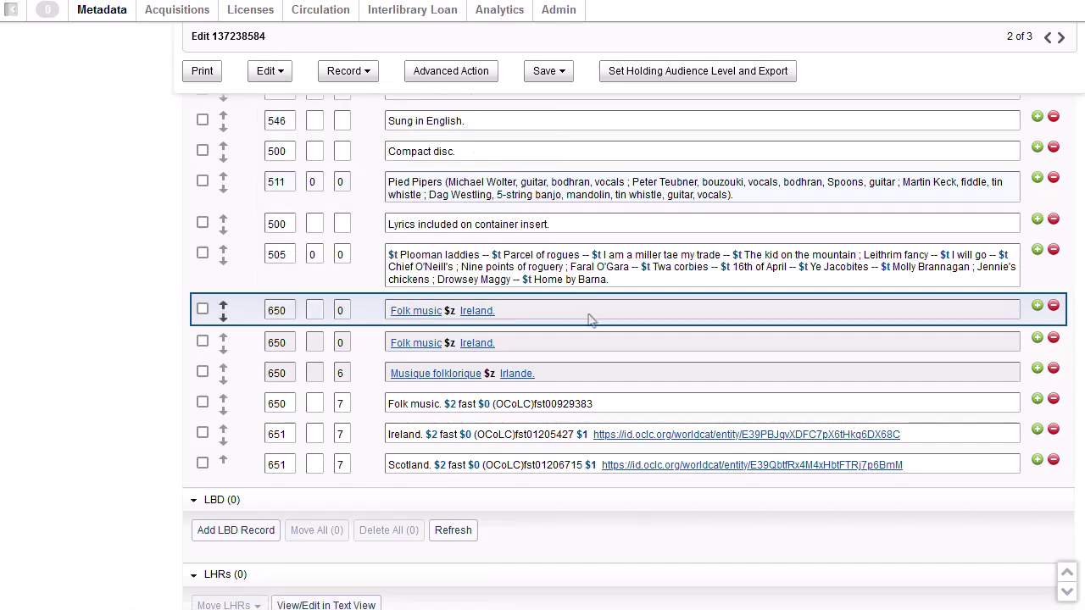
pyautogui.rightClick(591, 319)
pyautogui.moveTo(591, 319)
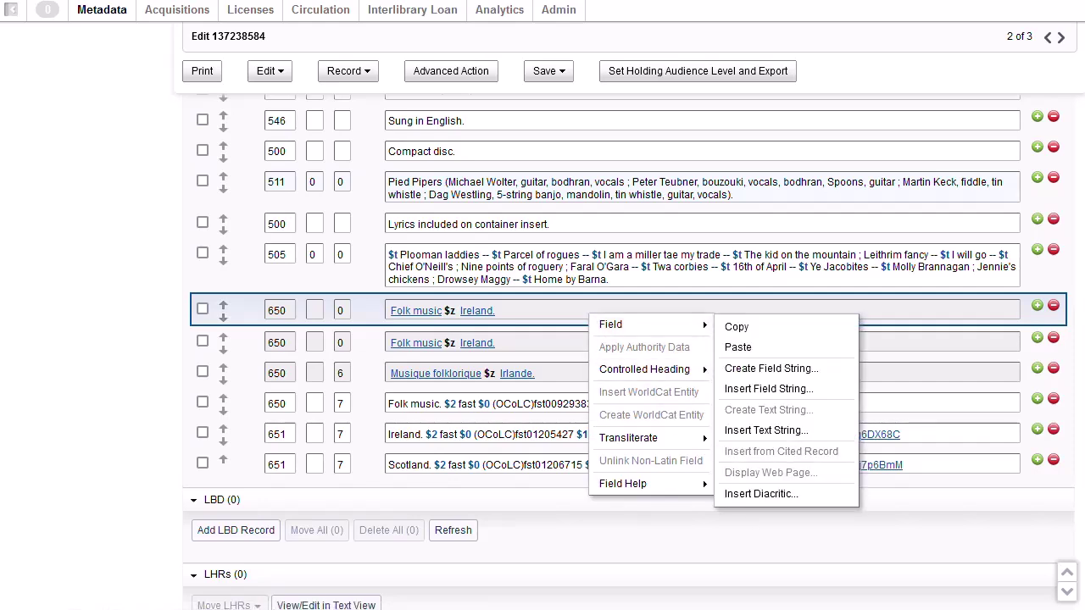
# Step: Unlink the duplicate heading from its authority and change Ireland. to Scotland
pyautogui.press('Escape')
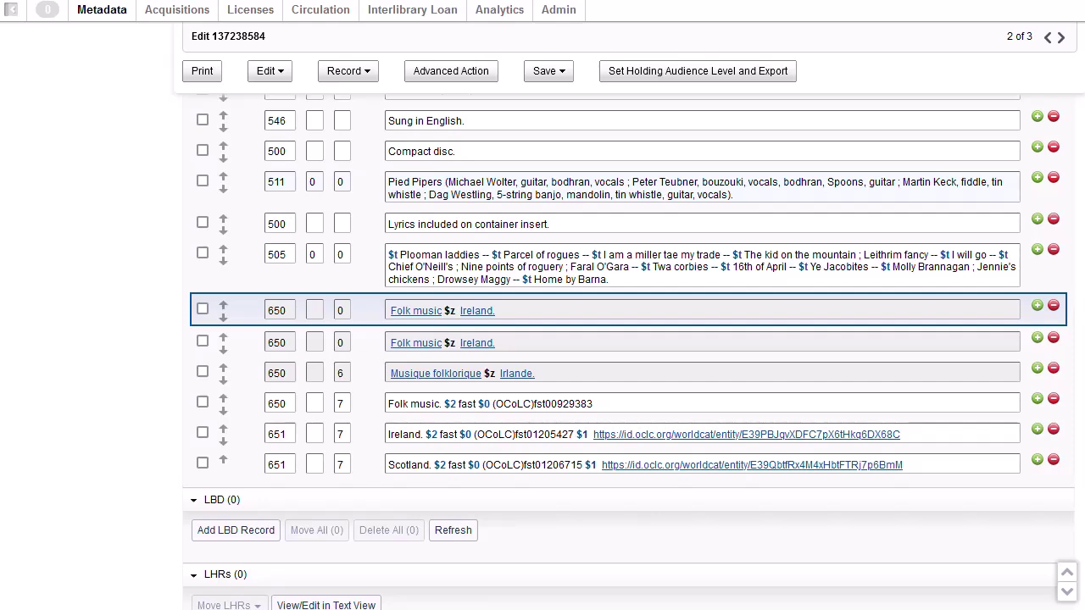
pyautogui.rightClick(644, 314)
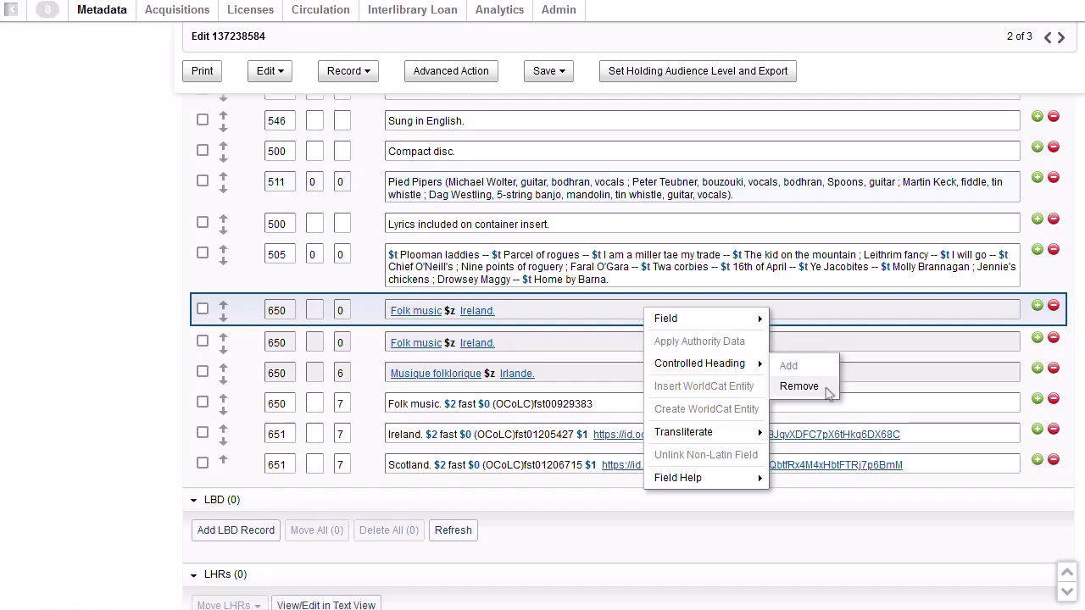
pyautogui.click(824, 387)
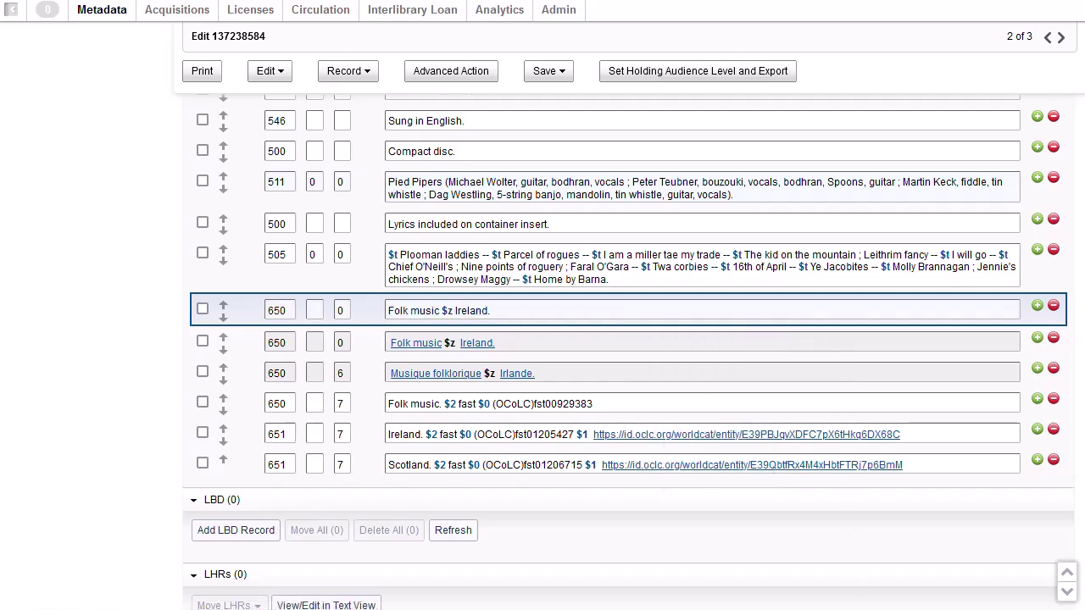
pyautogui.moveTo(496, 311); pyautogui.dragTo(455, 311)
pyautogui.press('BackSpace')
pyautogui.write('Scotland')
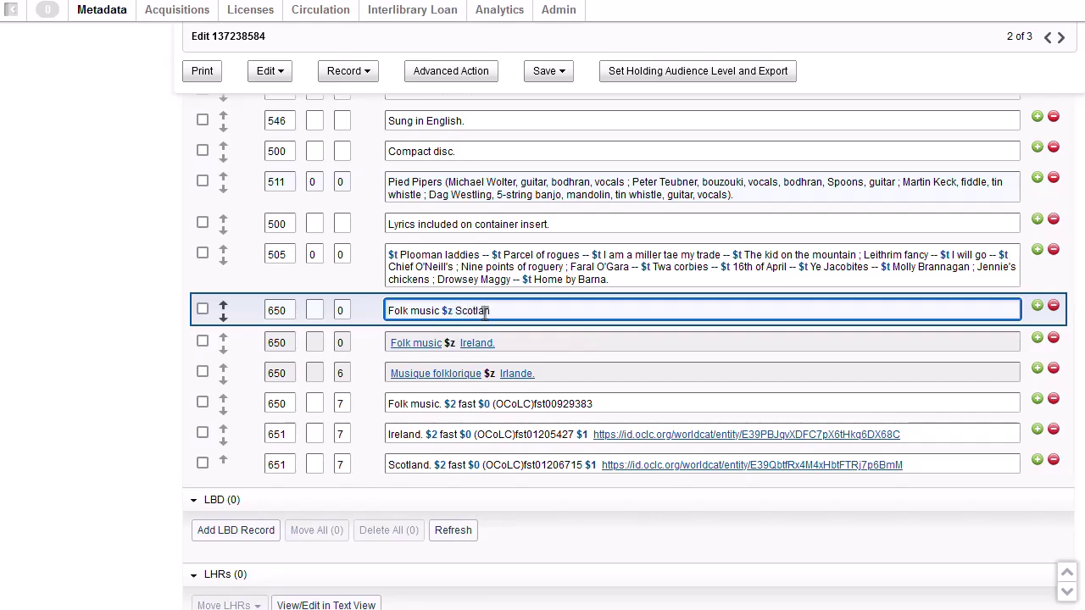
# Step: Relink the Folk music $z Scotland heading as controlled and move it below Ireland
pyautogui.rightClick(532, 311)
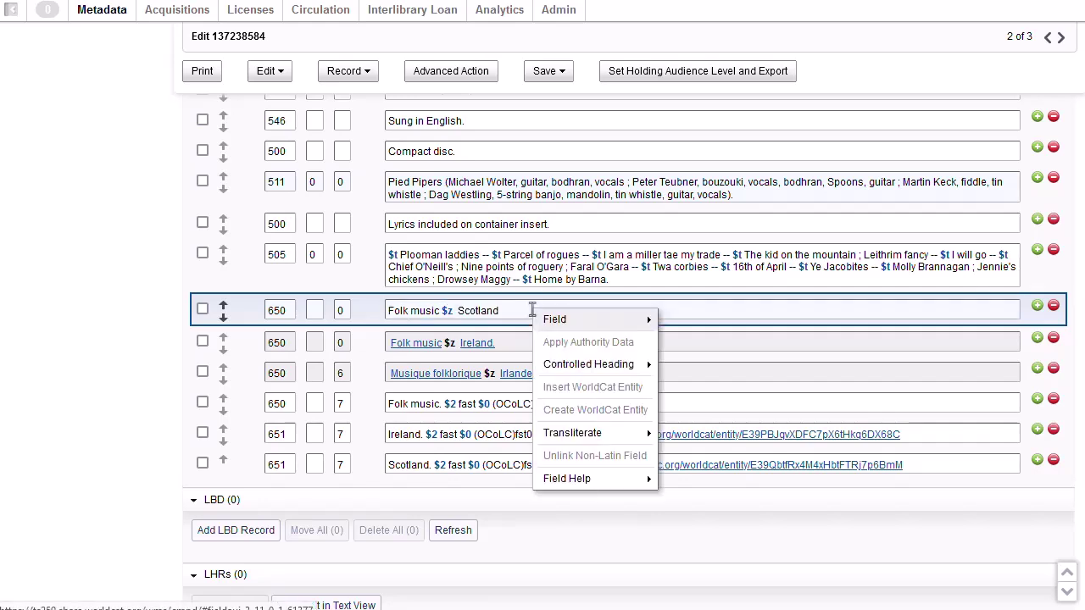
pyautogui.moveTo(569, 371)
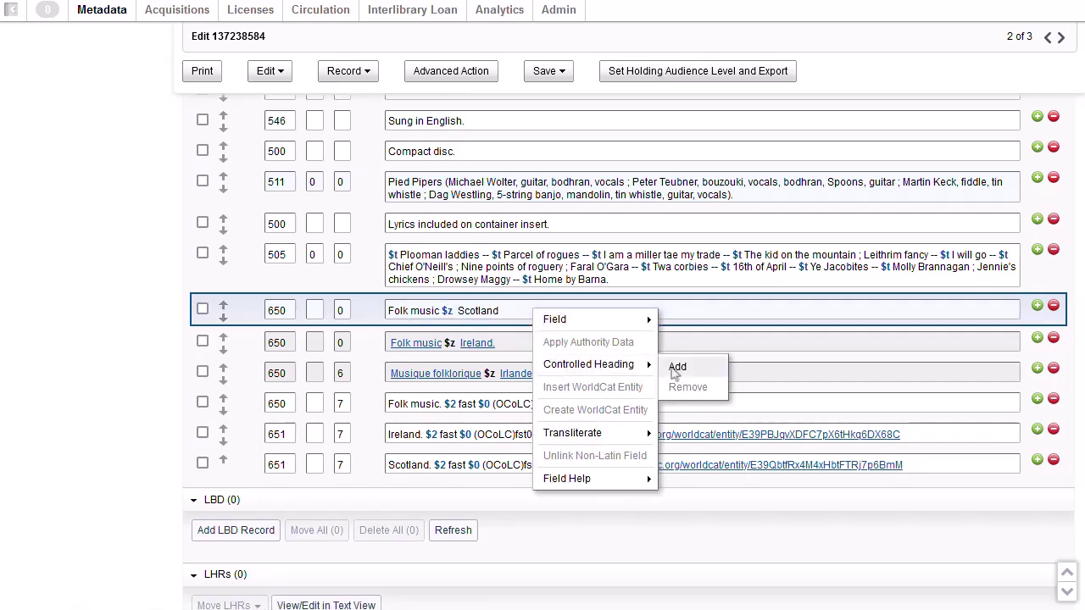
pyautogui.click(676, 370)
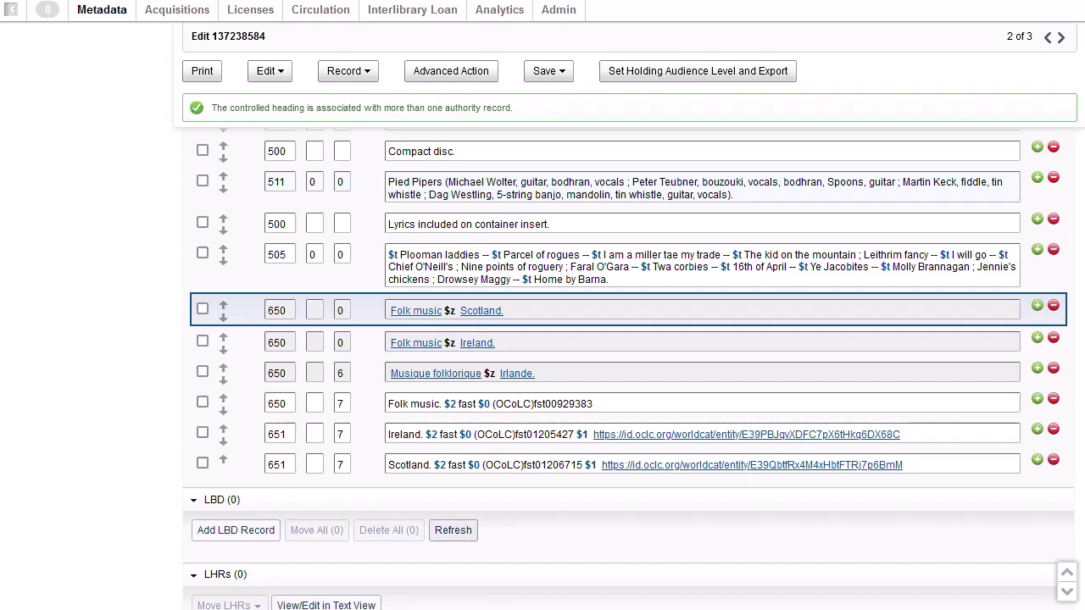
pyautogui.click(223, 317)
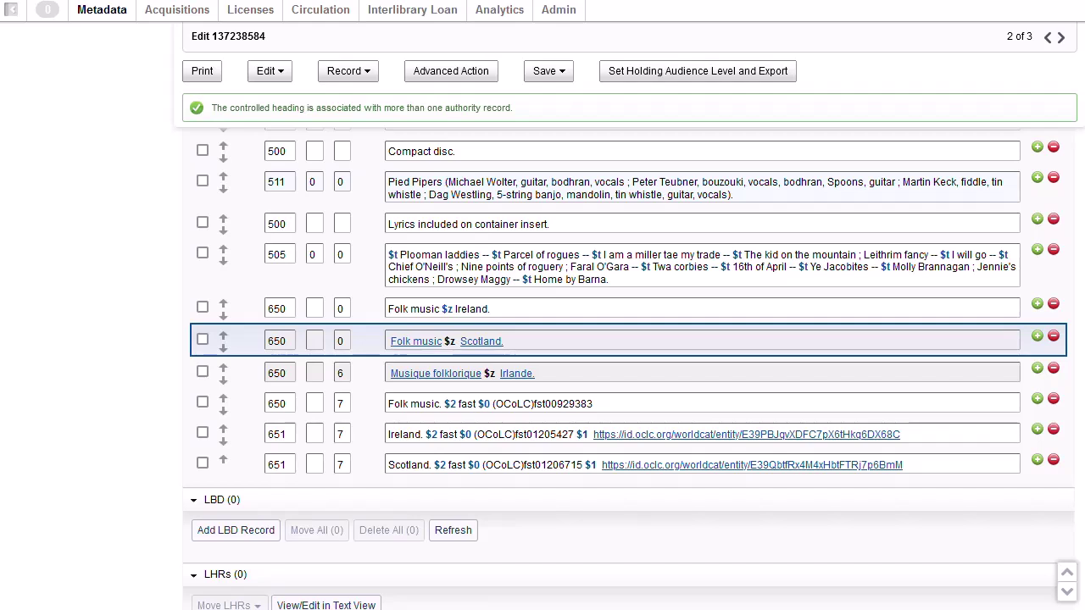
# Step: Add a 530 field reading 'Also available as a digital audio file.' below the Scotland heading
pyautogui.click(1038, 338)
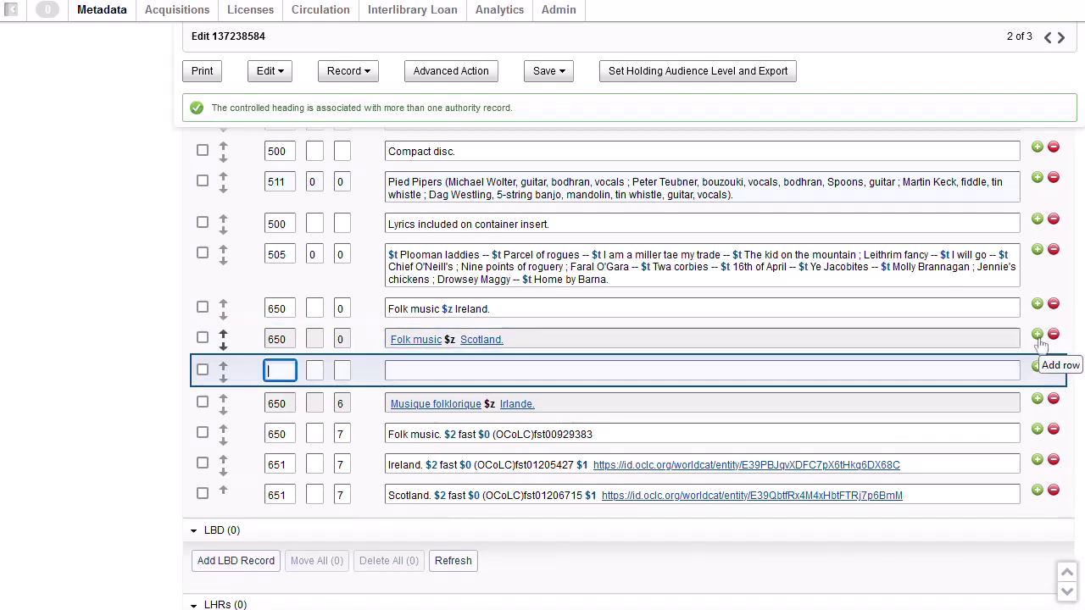
pyautogui.write('53')
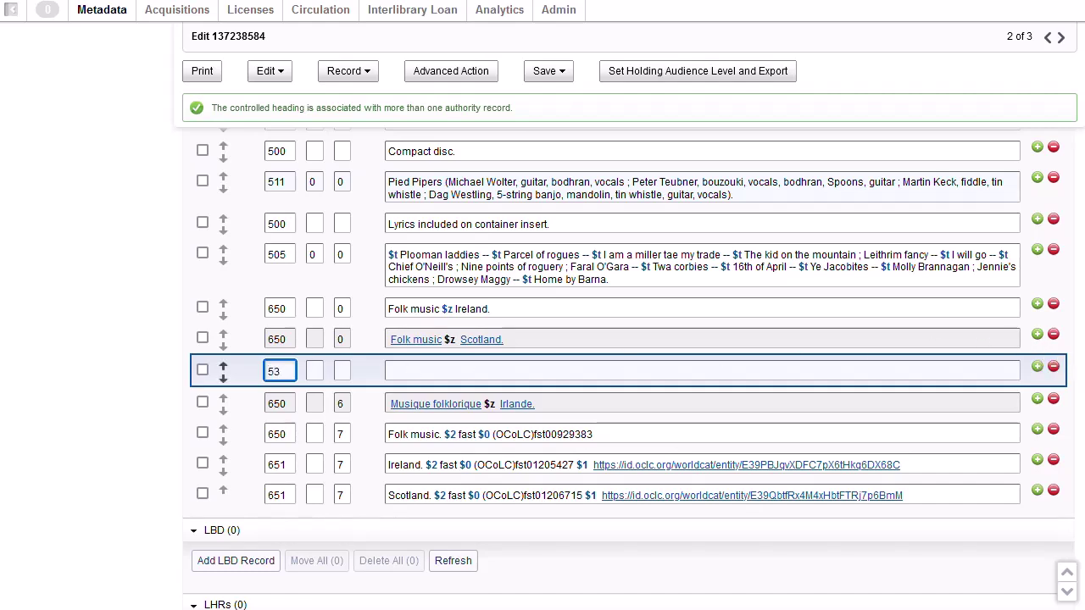
pyautogui.write('0')
pyautogui.press('Tab')
pyautogui.press('Tab')
pyautogui.press('Tab')
pyautogui.hotkey('ctrl', 'v')
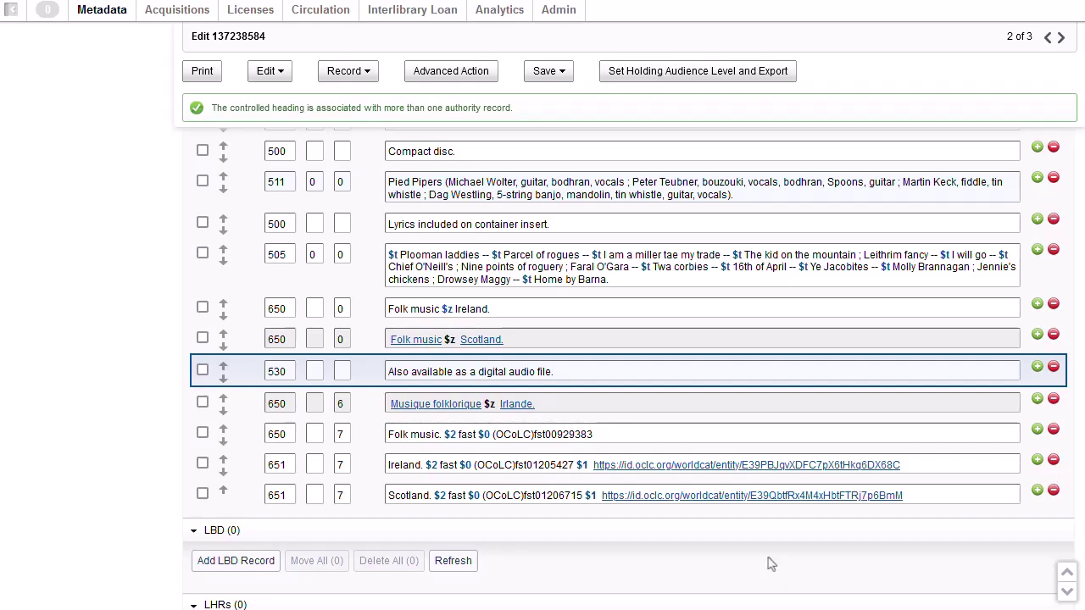
# Step: Select the 336, 337 and 338 fields of the CD record and copy them
pyautogui.scroll(5, 770, 564)
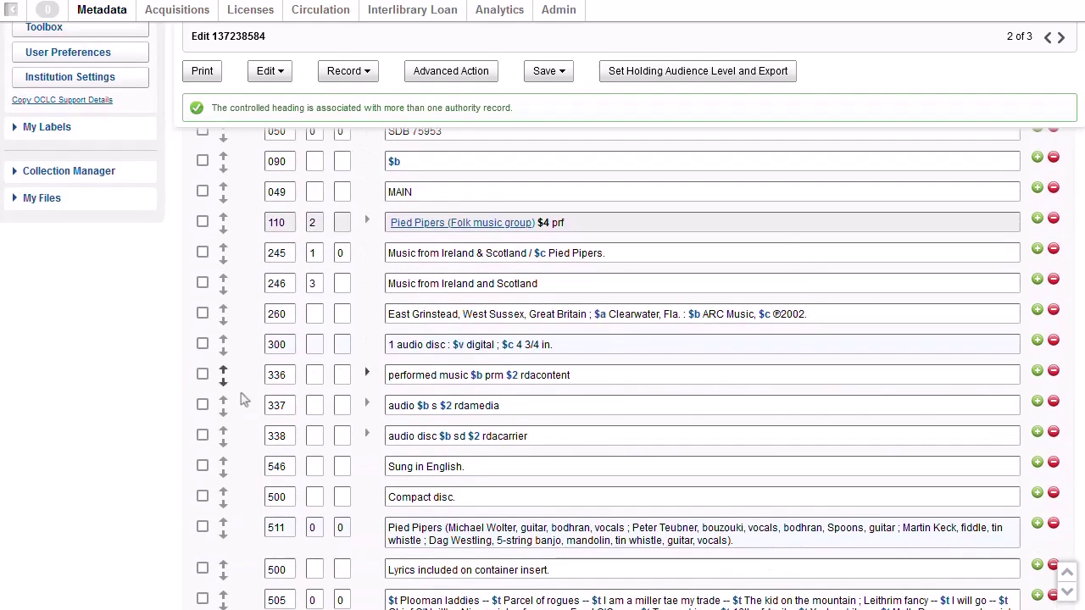
pyautogui.click(202, 374)
pyautogui.click(202, 404)
pyautogui.click(203, 436)
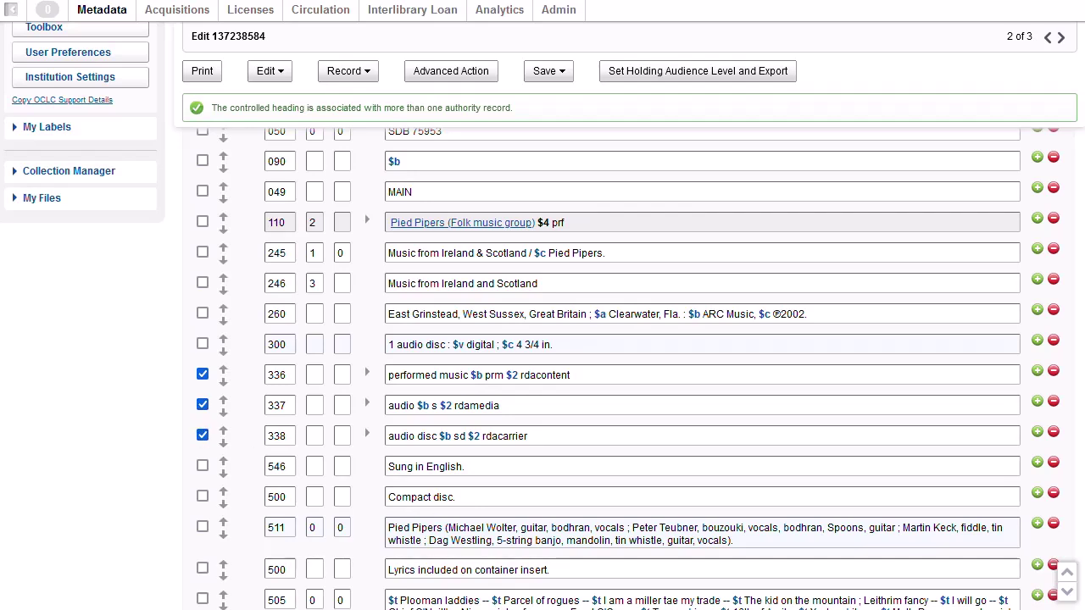
pyautogui.click(283, 73)
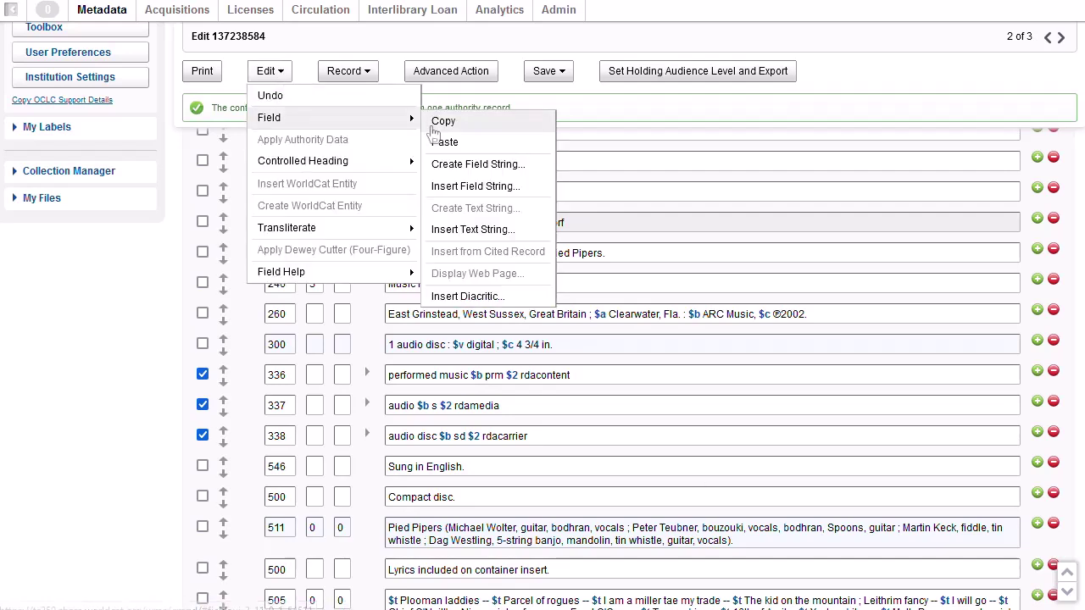
pyautogui.click(436, 123)
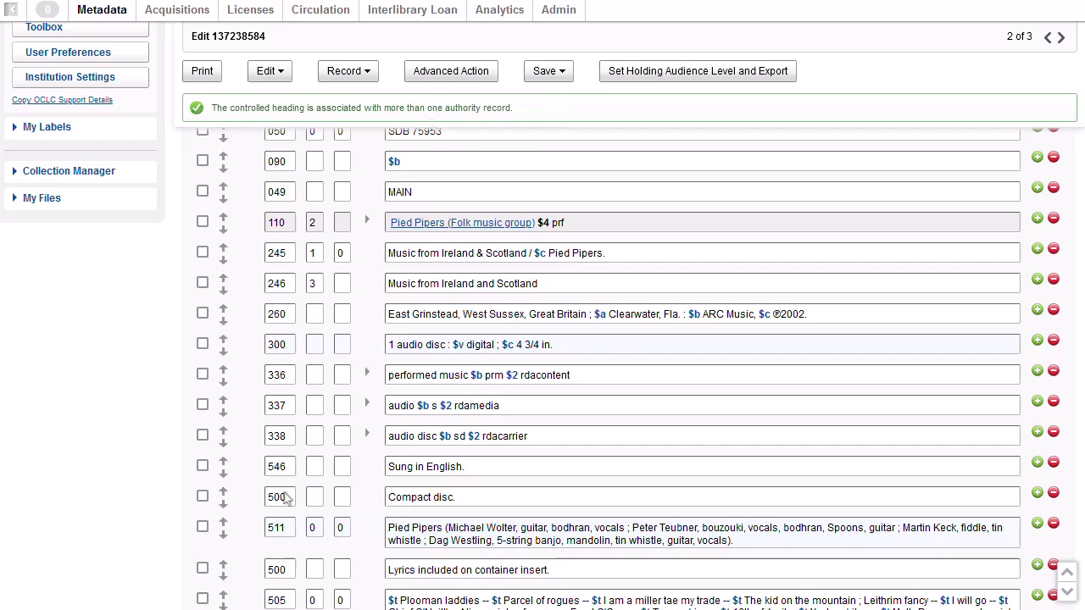
# Step: Paste the 336–338 fields into the Sound Recording record after its 300 field
pyautogui.scroll(5, 144, 458)
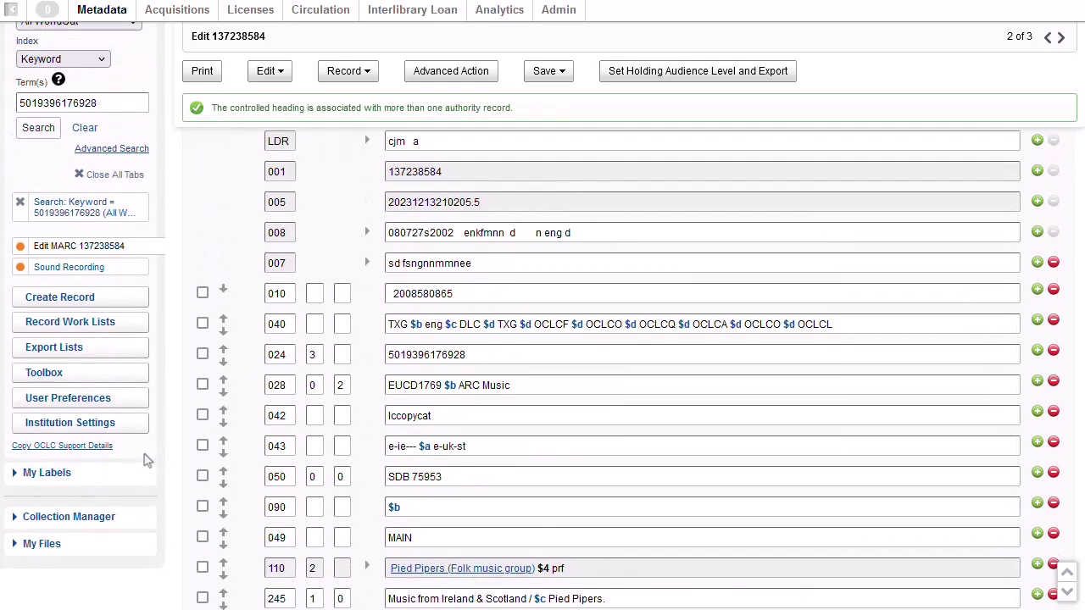
pyautogui.click(98, 269)
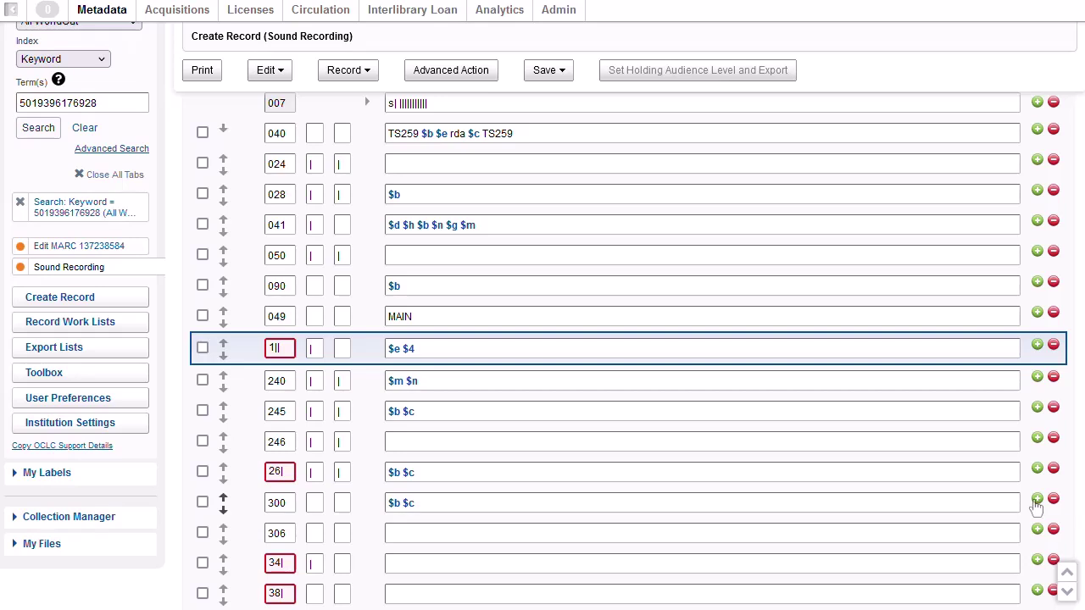
pyautogui.click(1036, 500)
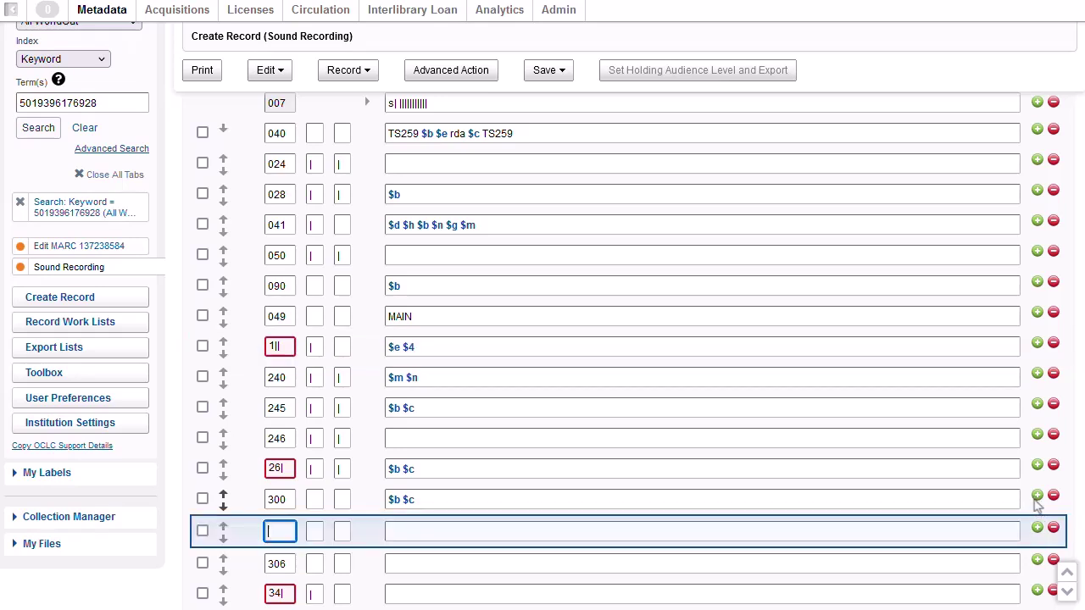
pyautogui.click(287, 77)
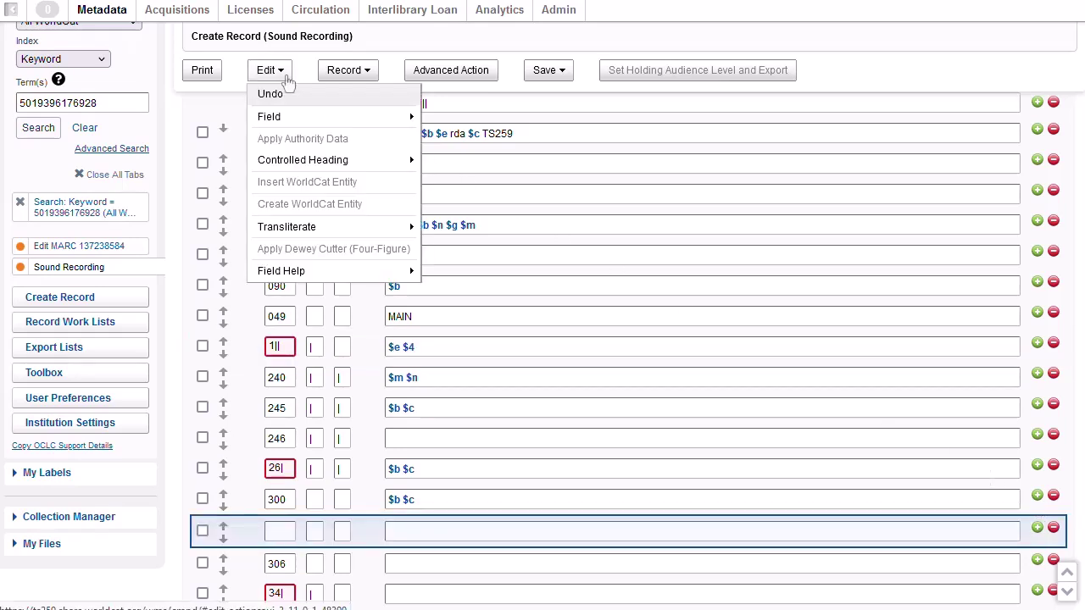
pyautogui.moveTo(368, 112)
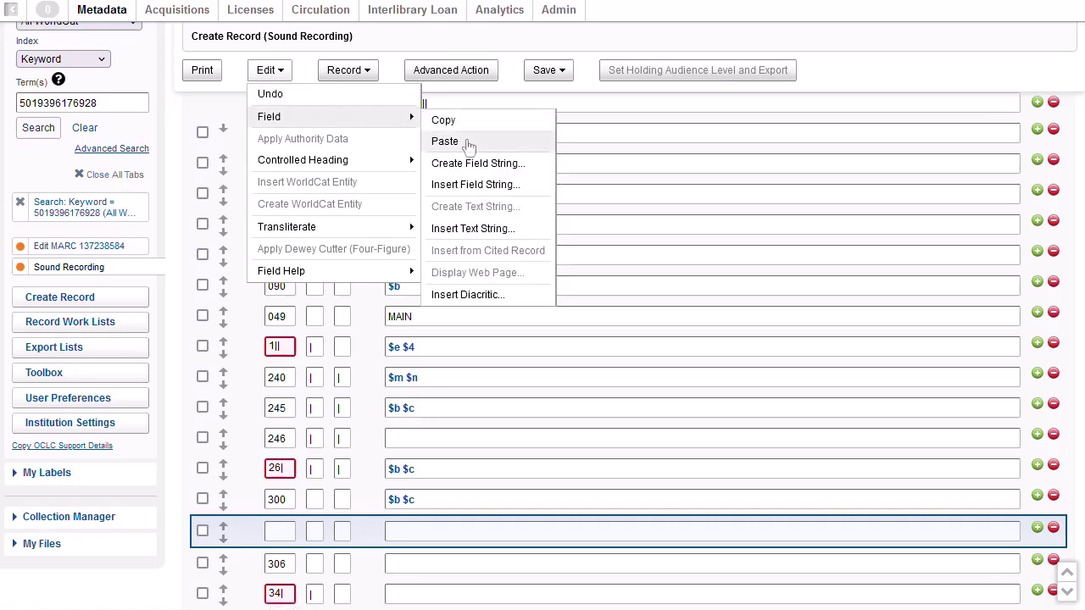
pyautogui.click(445, 141)
pyautogui.scroll(-1, 590, 339)
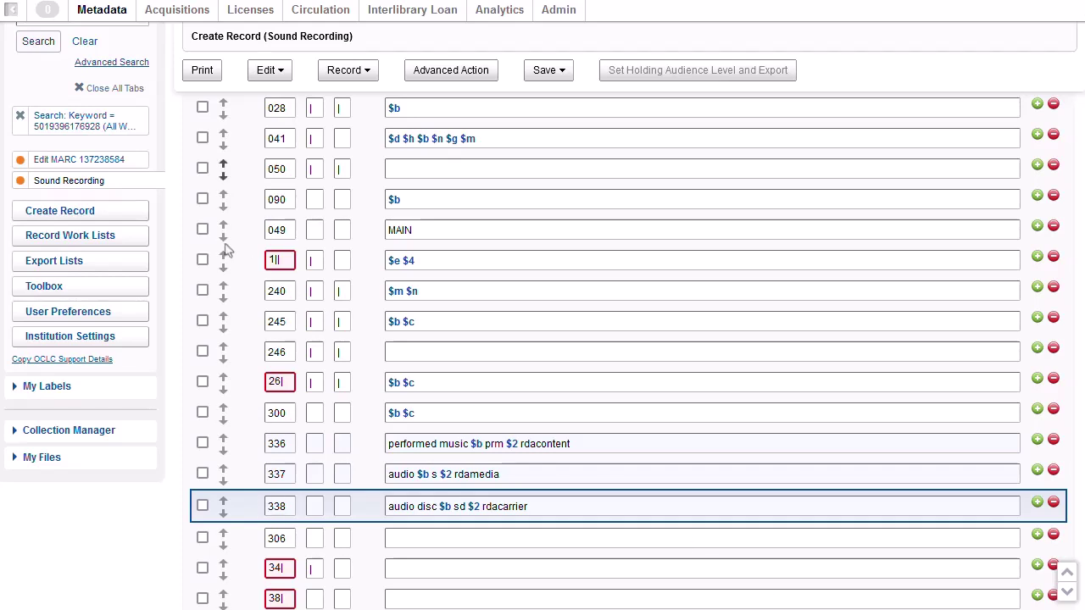
# Step: Apply Record > Reformat to record 137238584 and review the reordered fields
pyautogui.click(95, 161)
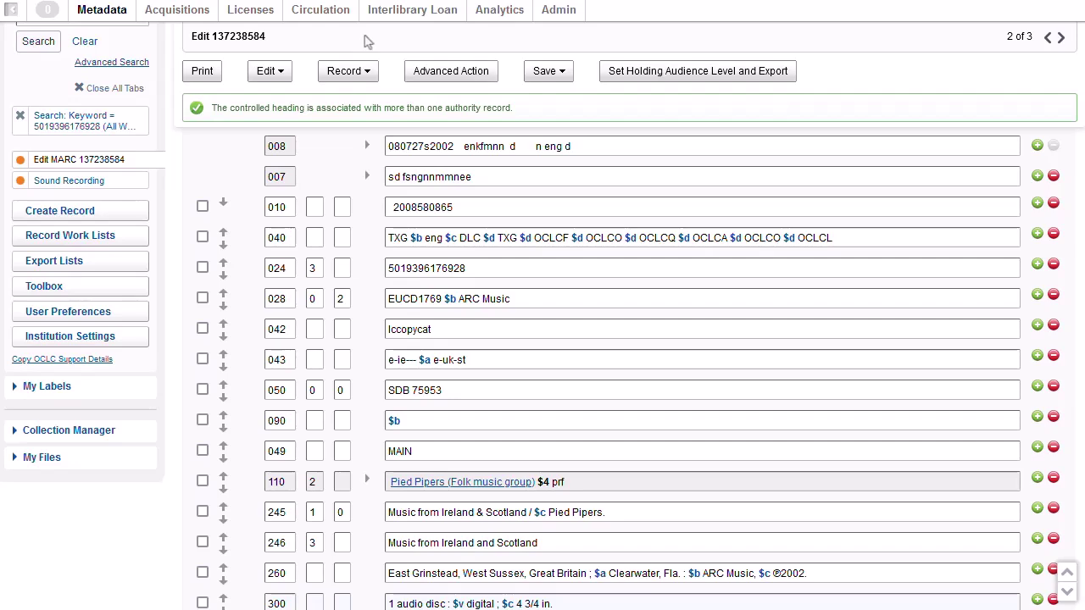
pyautogui.click(365, 71)
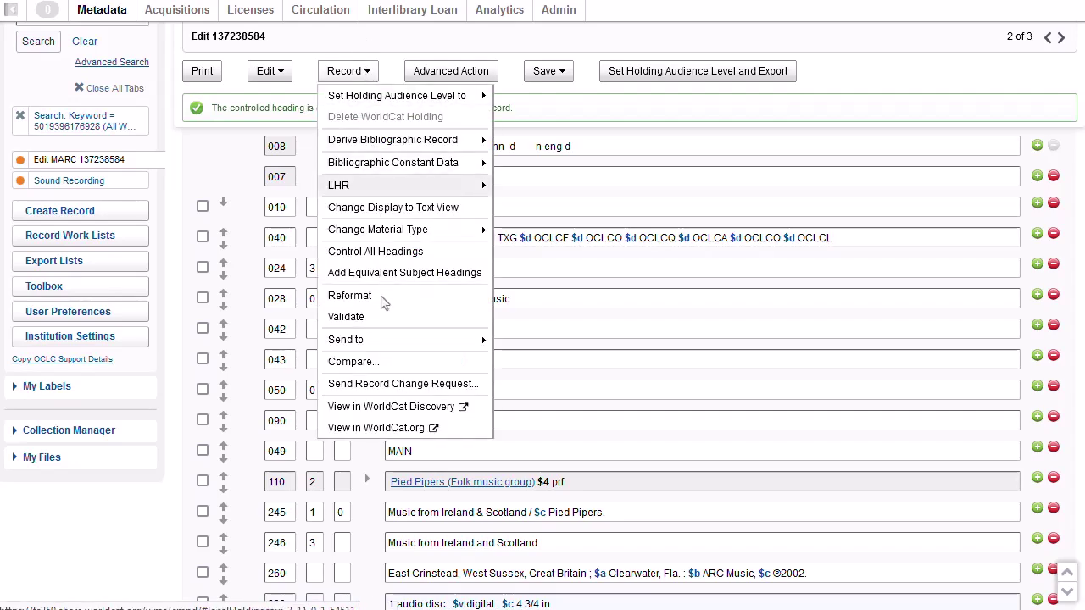
pyautogui.click(381, 305)
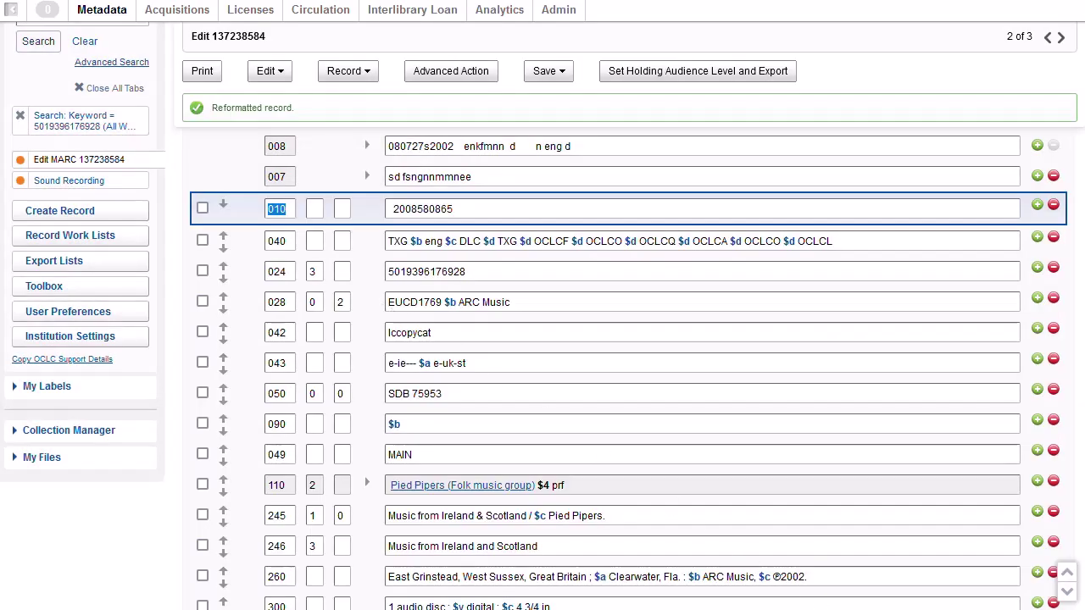
pyautogui.click(138, 520)
pyautogui.scroll(-5, 138, 520)
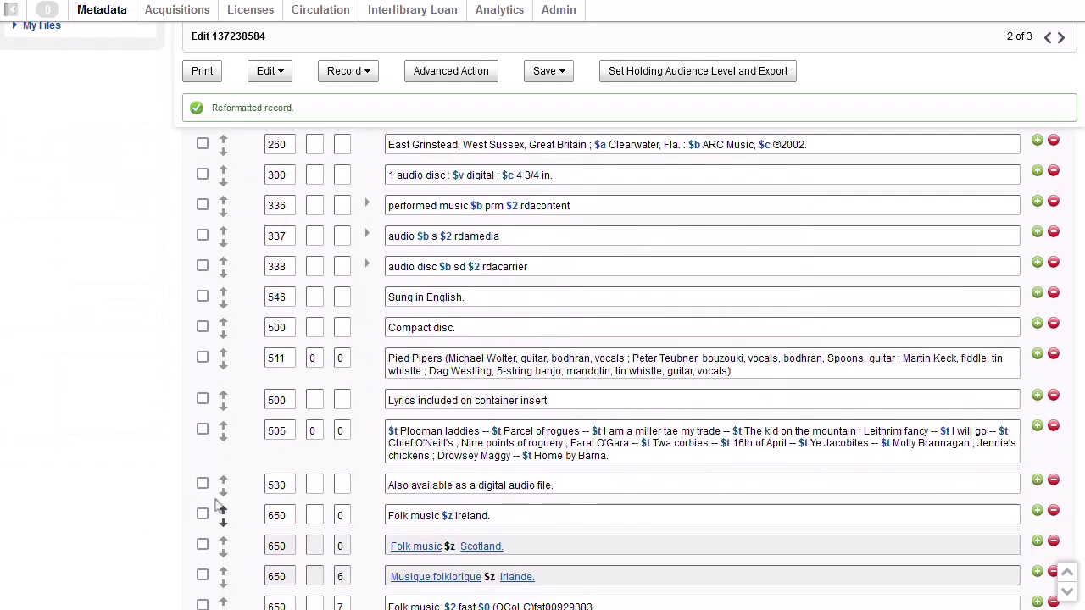
pyautogui.click(285, 484)
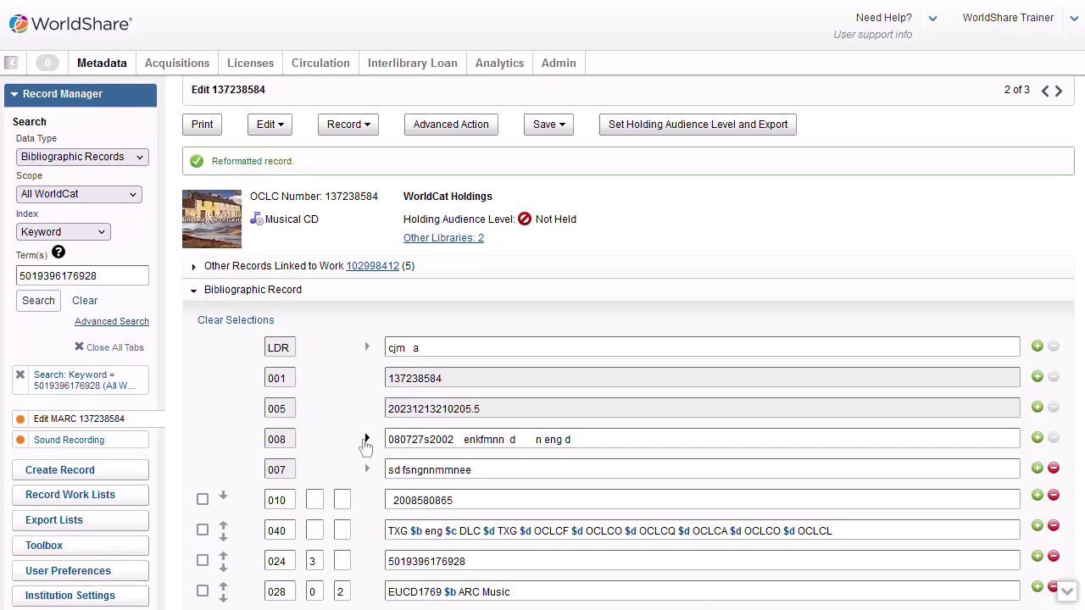
pyautogui.click(366, 440)
pyautogui.scroll(-5, 593, 492)
pyautogui.scroll(-1, 944, 567)
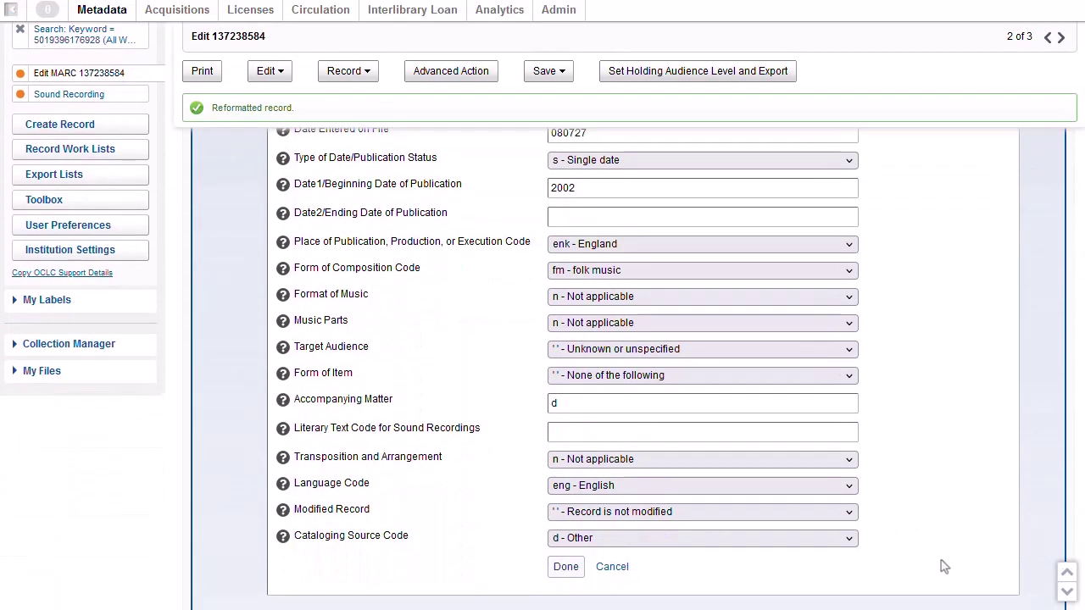
pyautogui.click(860, 355)
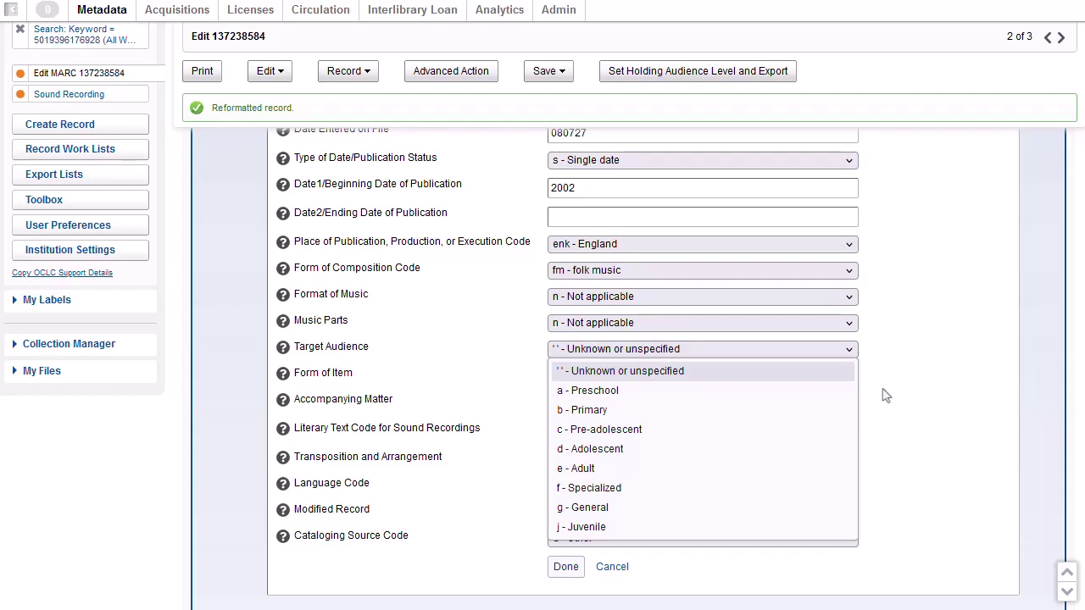
pyautogui.click(887, 396)
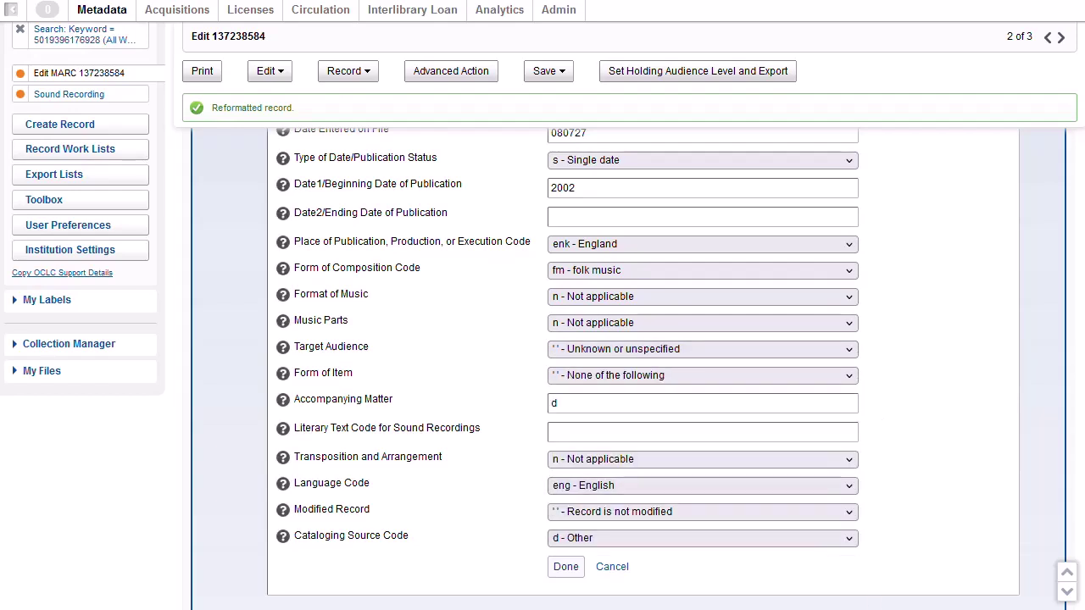
pyautogui.click(600, 412)
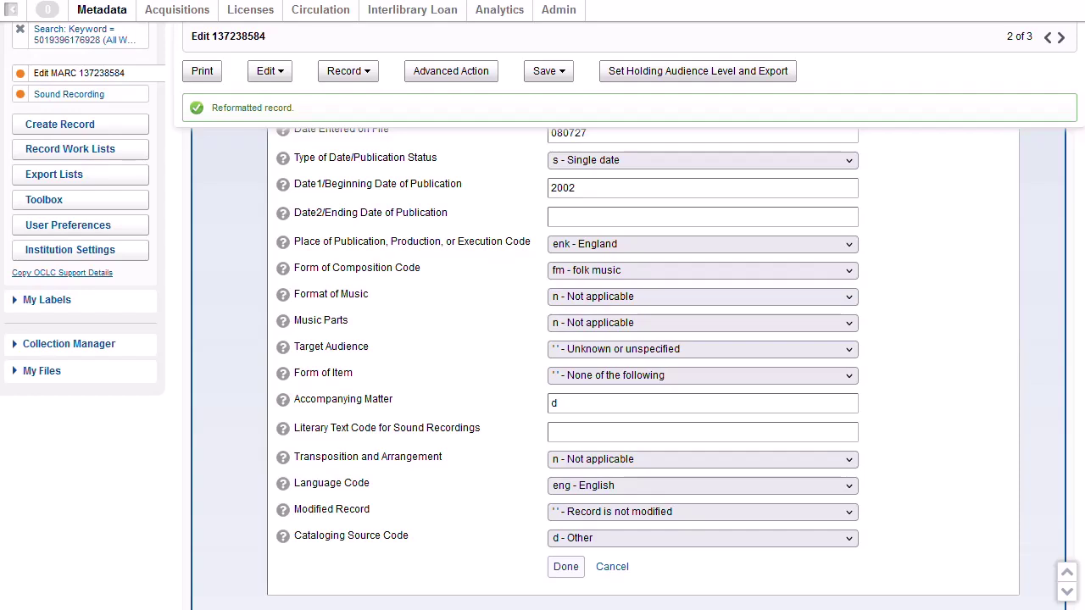
pyautogui.click(283, 400)
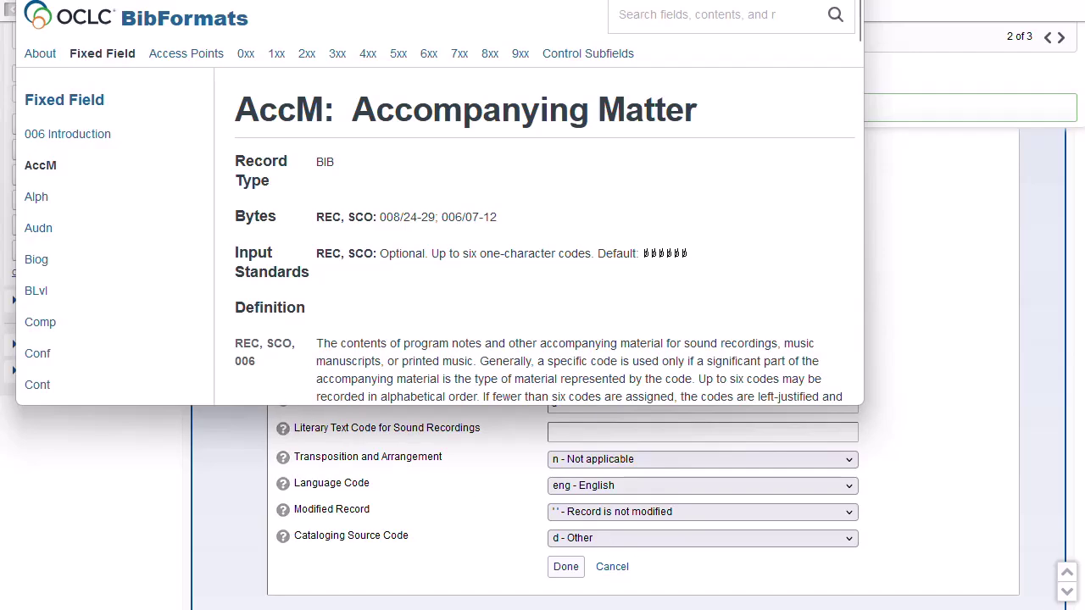
pyautogui.click(648, 509)
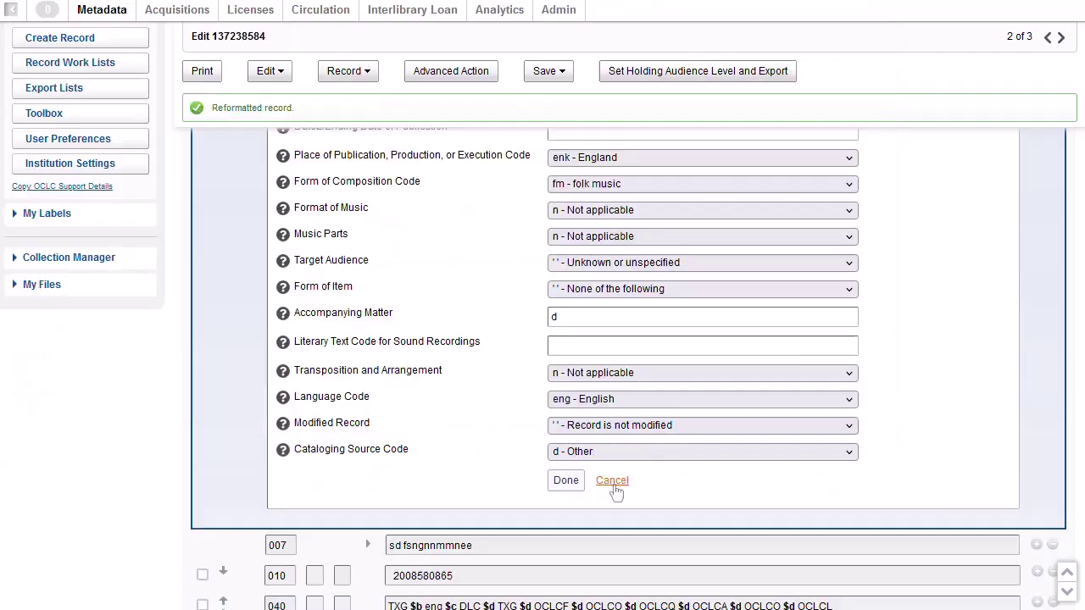
pyautogui.click(616, 486)
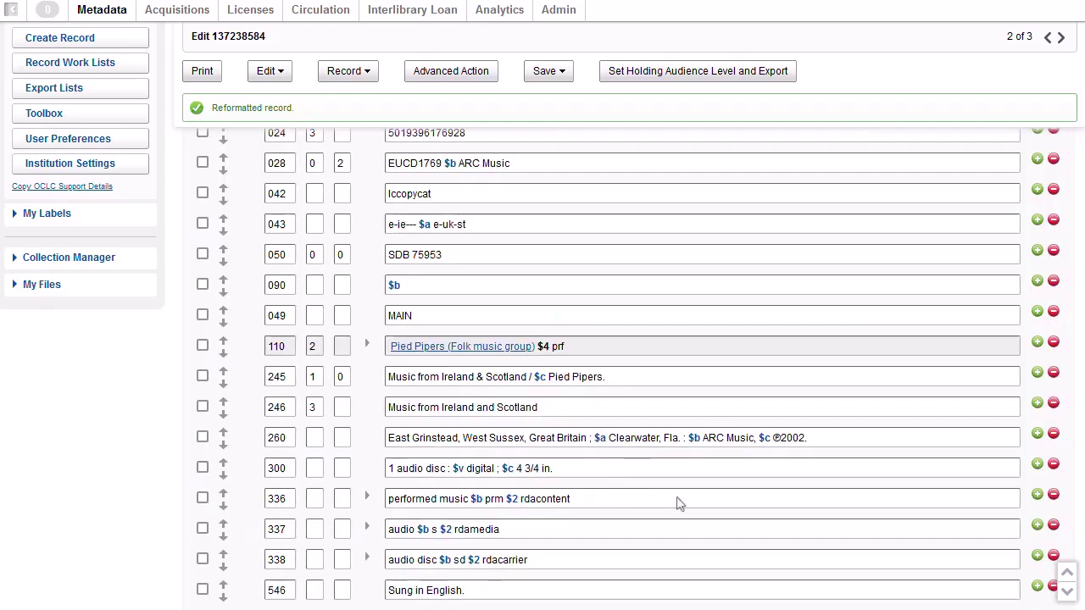
pyautogui.scroll(-5, 792, 520)
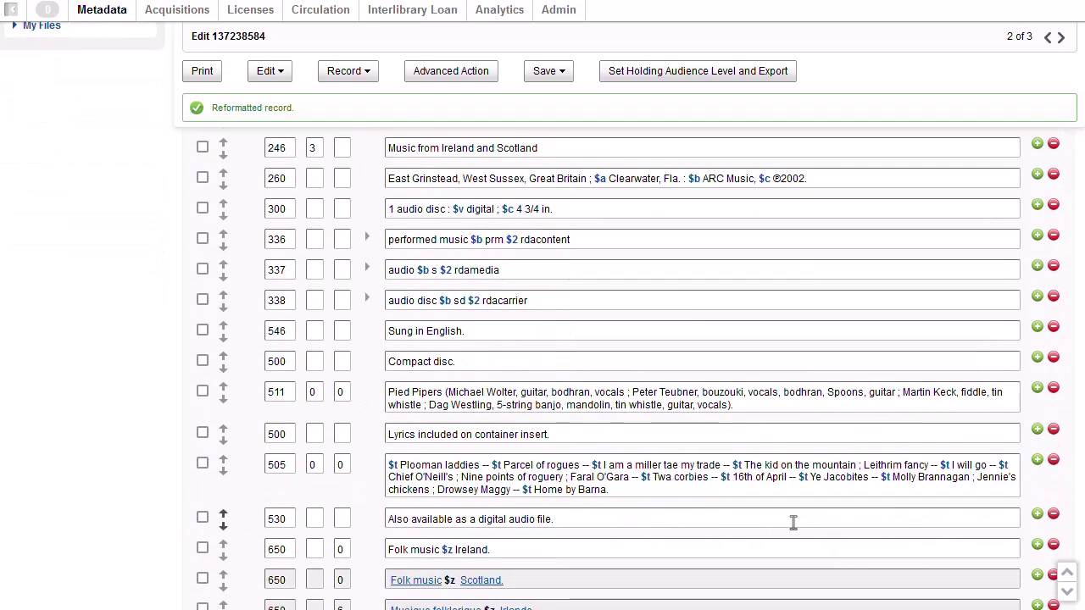
pyautogui.scroll(-2, 792, 523)
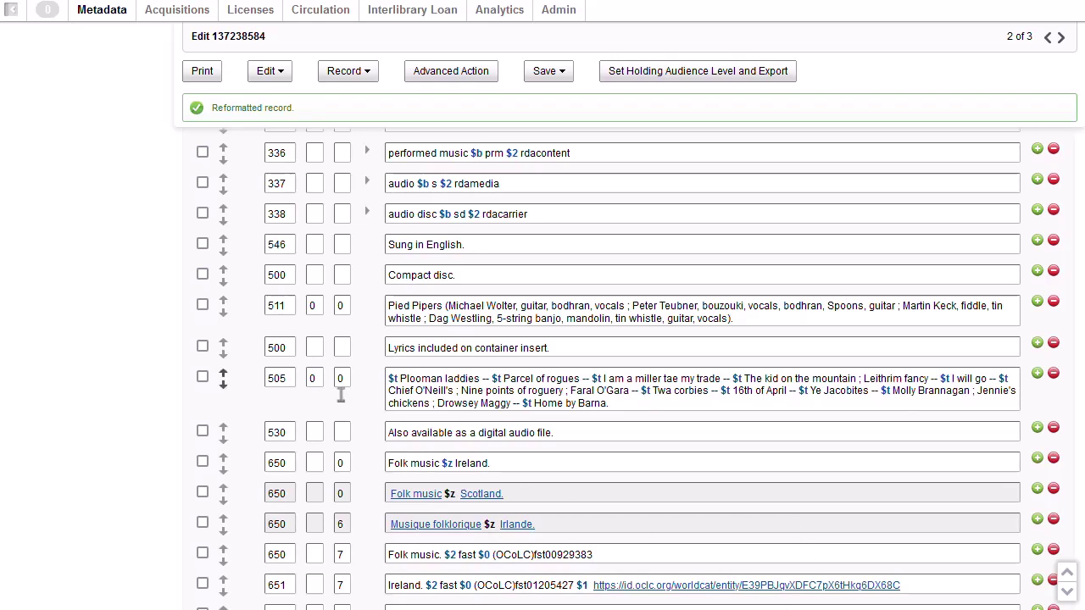
pyautogui.doubleClick(290, 377)
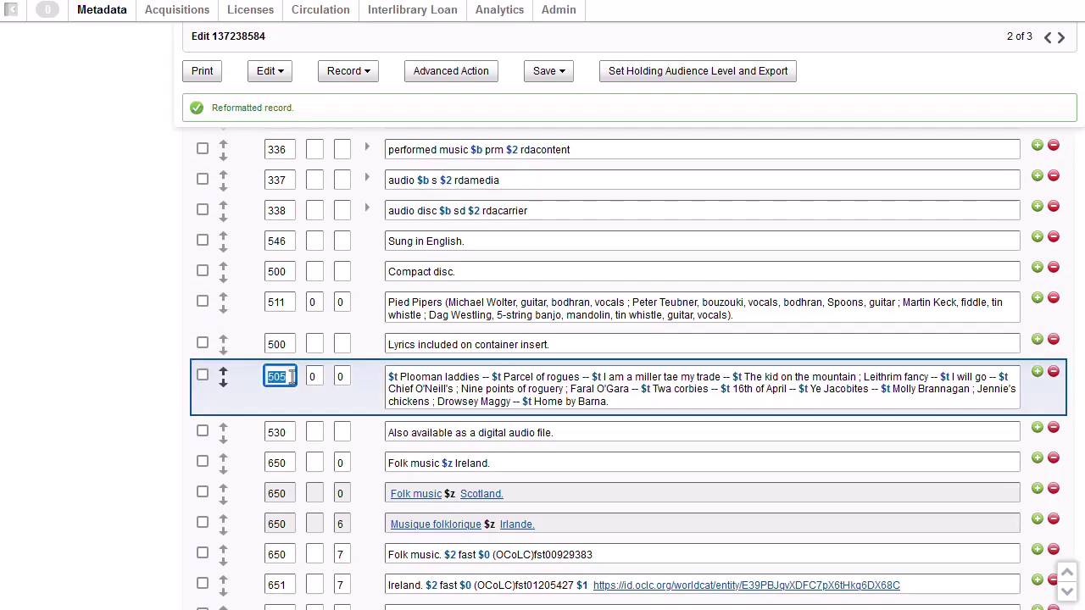
pyautogui.rightClick(291, 378)
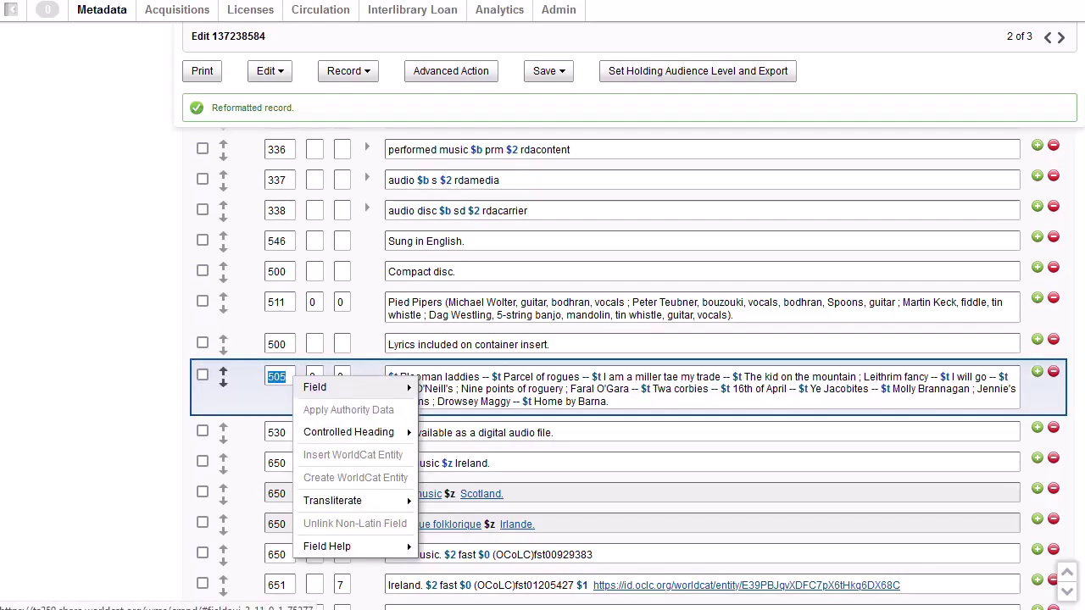
pyautogui.moveTo(339, 546)
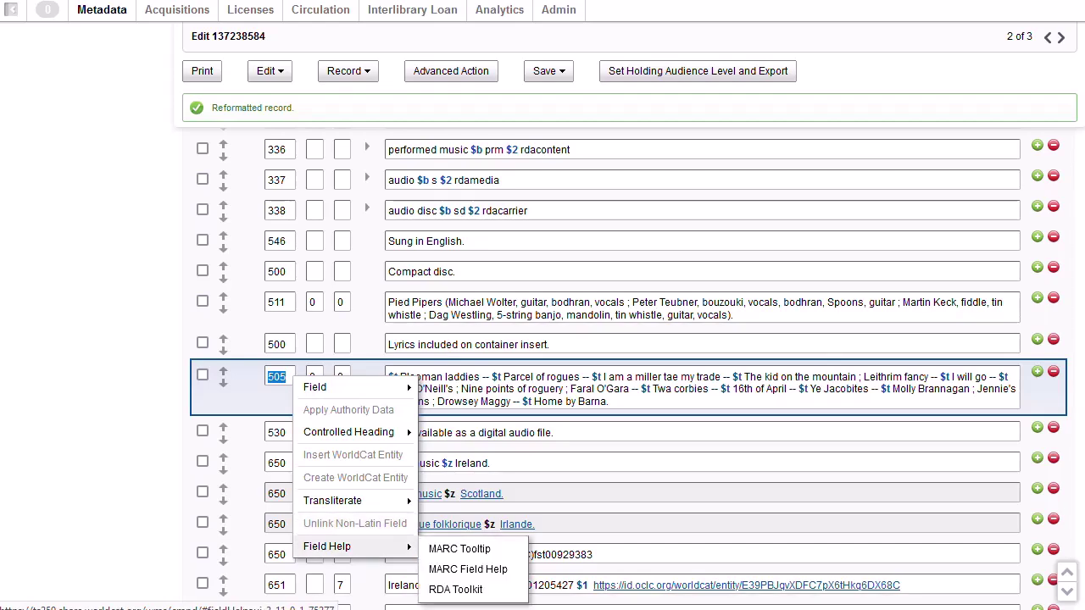
pyautogui.click(468, 569)
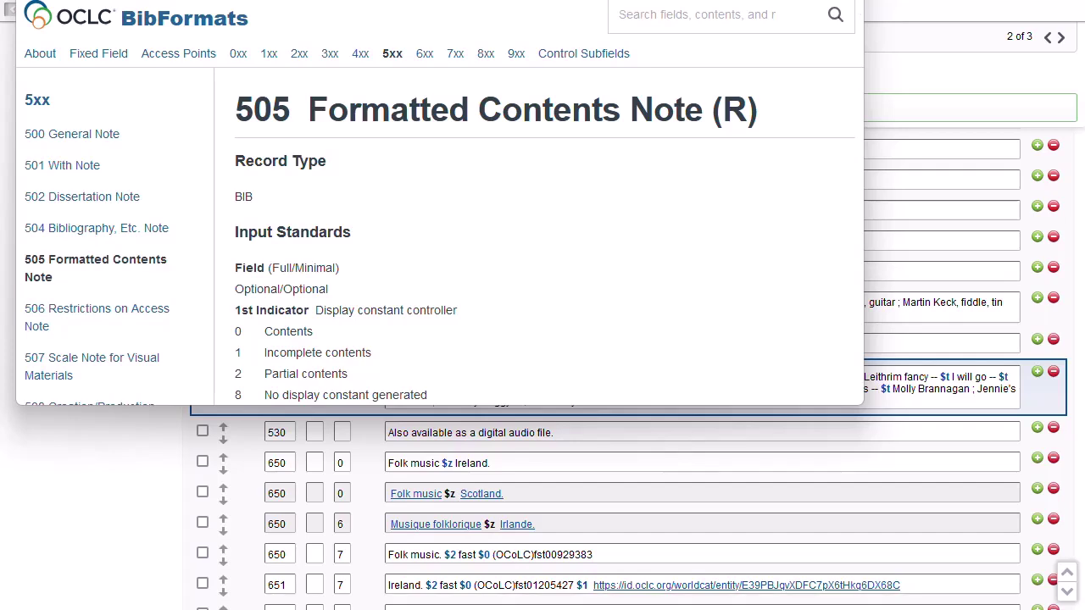
pyautogui.scroll(-4, 542, 254)
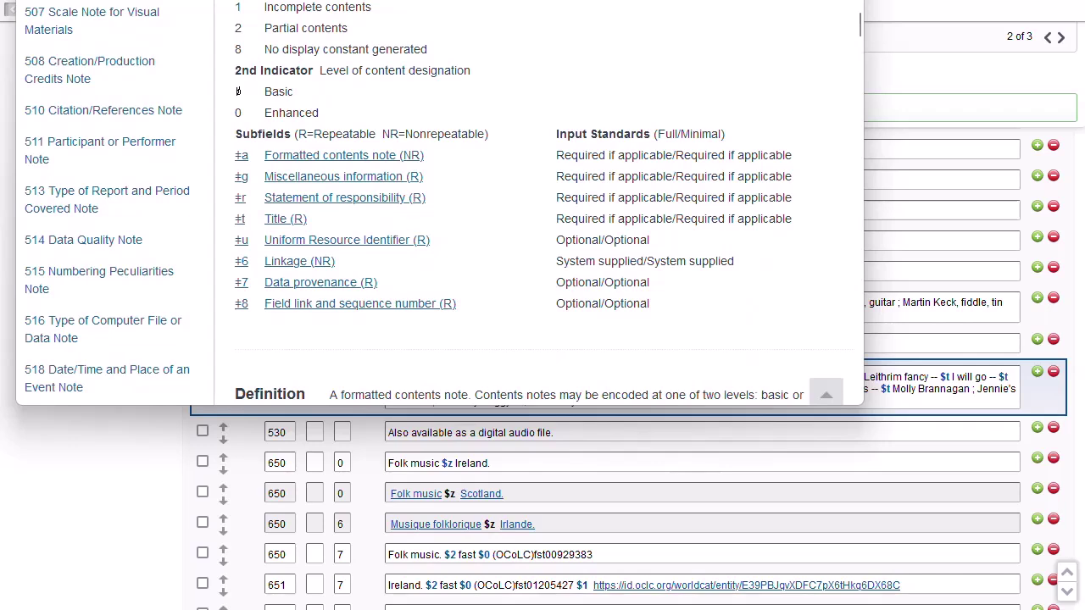
pyautogui.press('Escape')
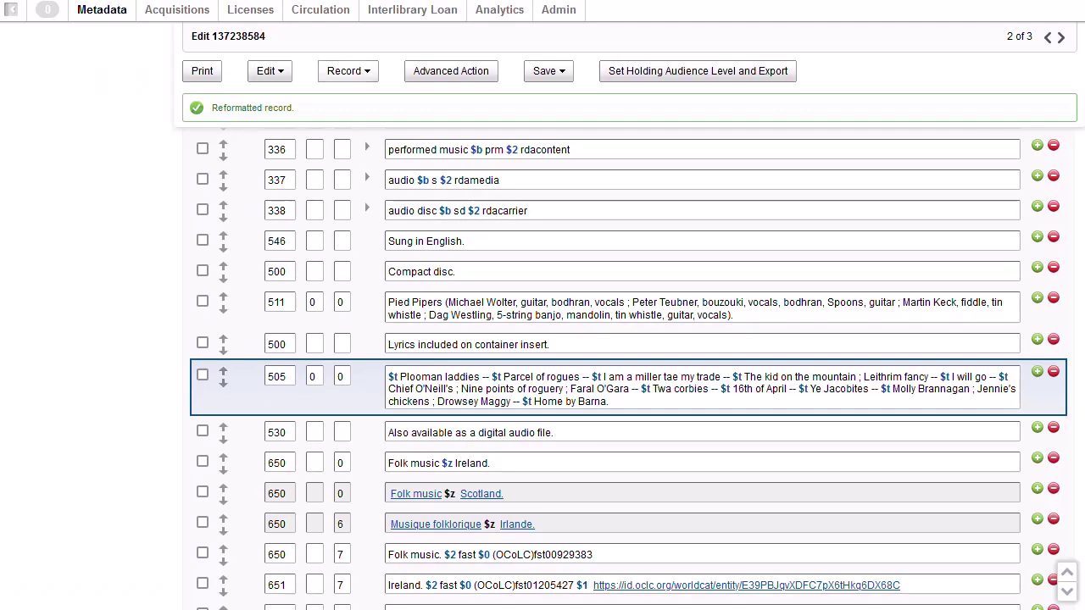
# Step: Validate the record, then change subfield $v to $b in the 300 field
pyautogui.click(347, 71)
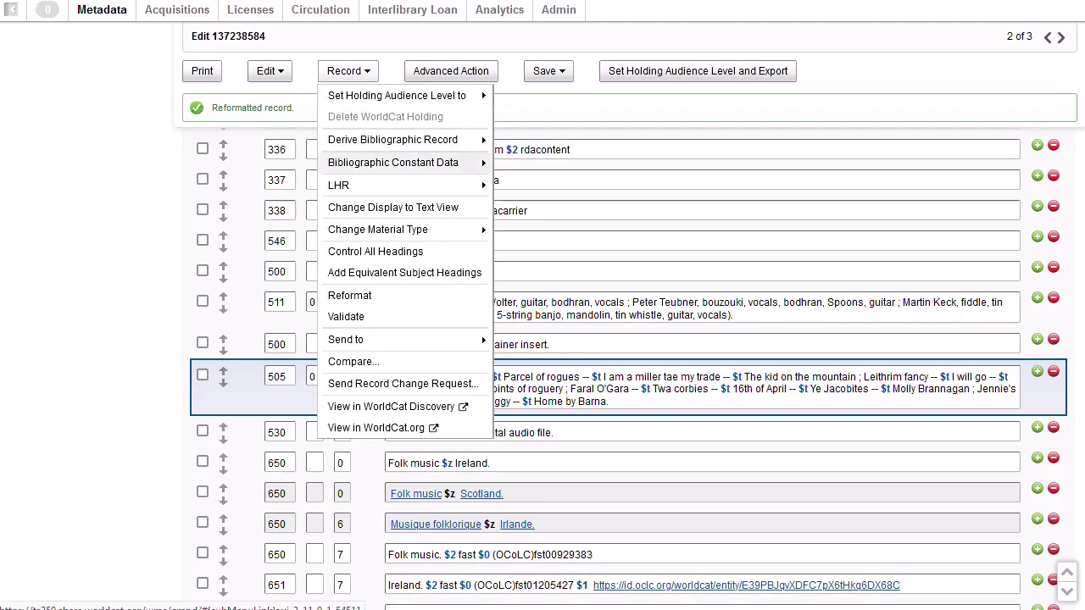
pyautogui.click(346, 316)
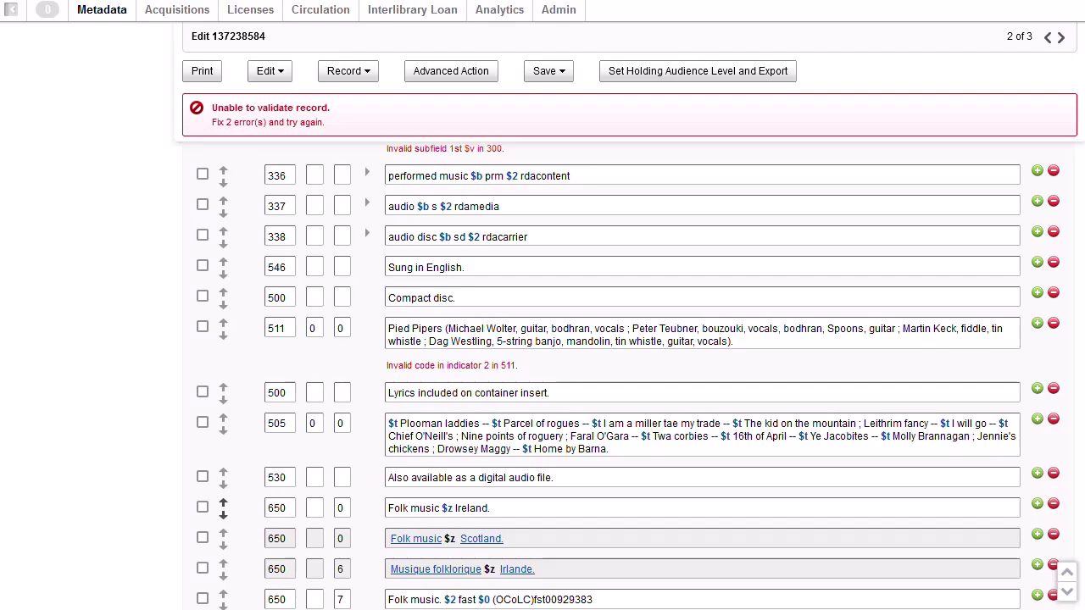
pyautogui.scroll(3, 223, 508)
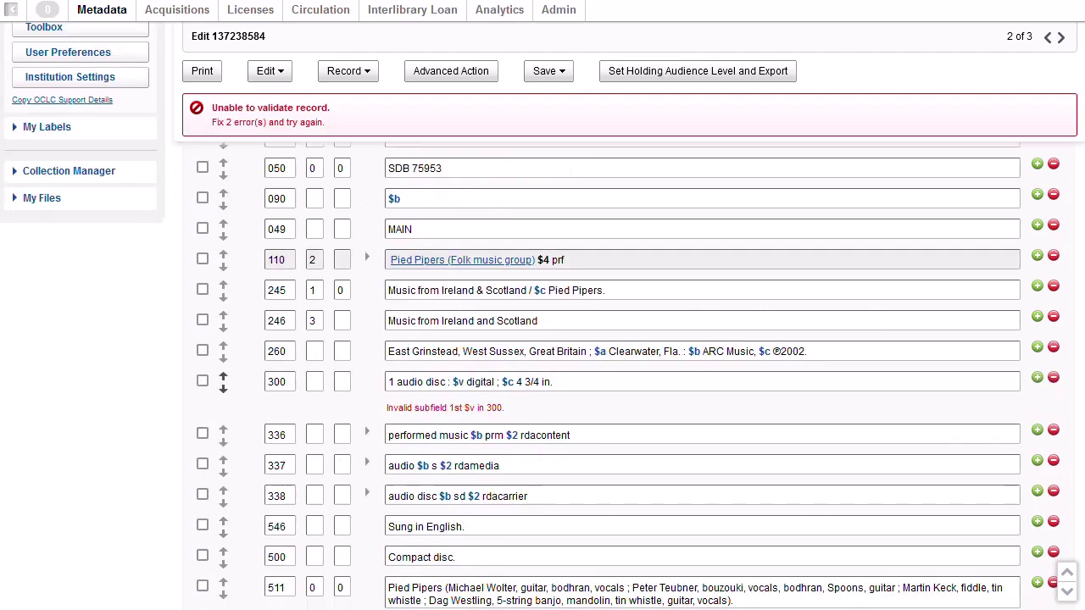
pyautogui.click(465, 381)
pyautogui.hotkey('shift', 'Left')
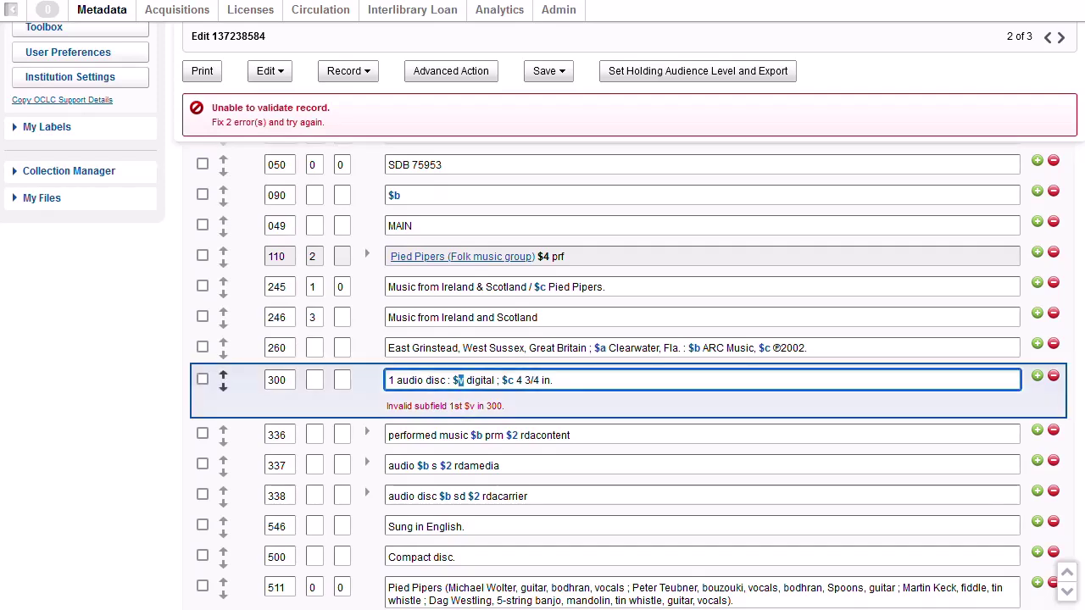
pyautogui.write('b')
# Step: Delete the 511 field's second indicator and validate the record again
pyautogui.scroll(-3, 627, 381)
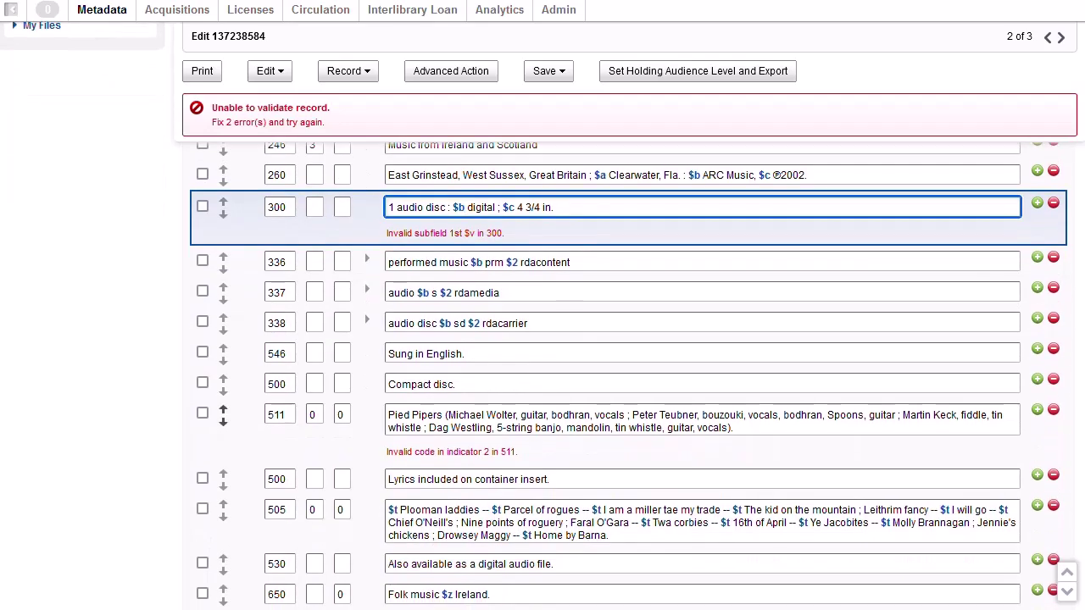
pyautogui.scroll(-1, 627, 382)
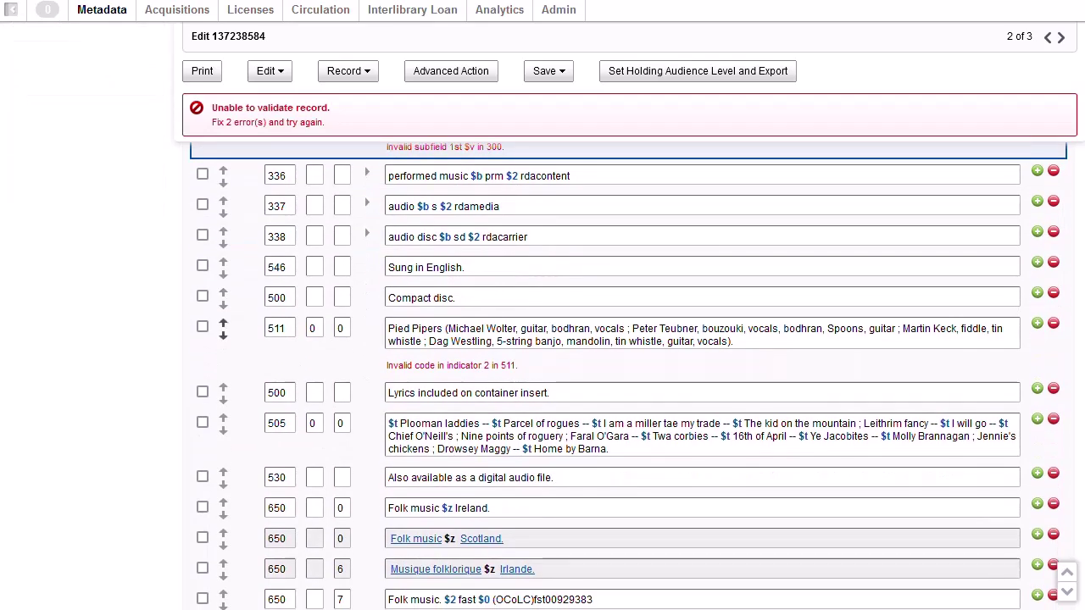
pyautogui.click(342, 328)
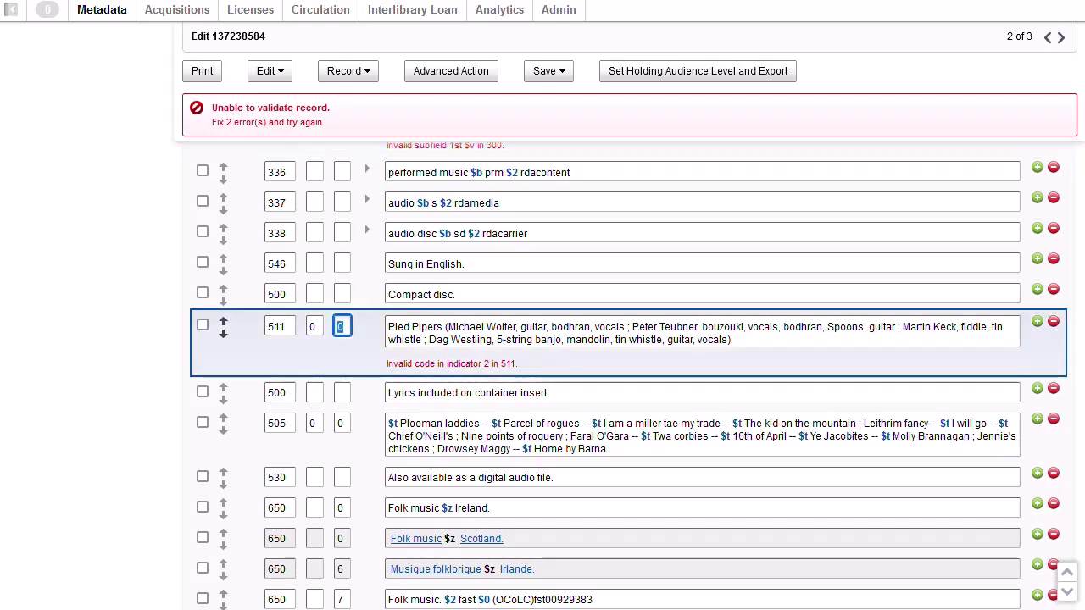
pyautogui.press('BackSpace')
pyautogui.click(349, 70)
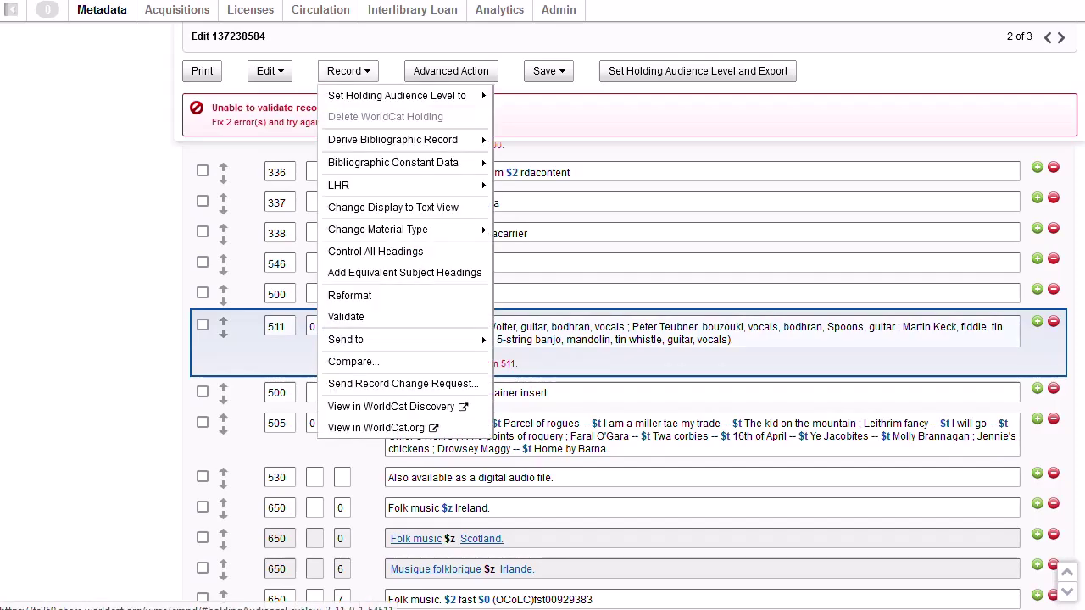
pyautogui.click(348, 317)
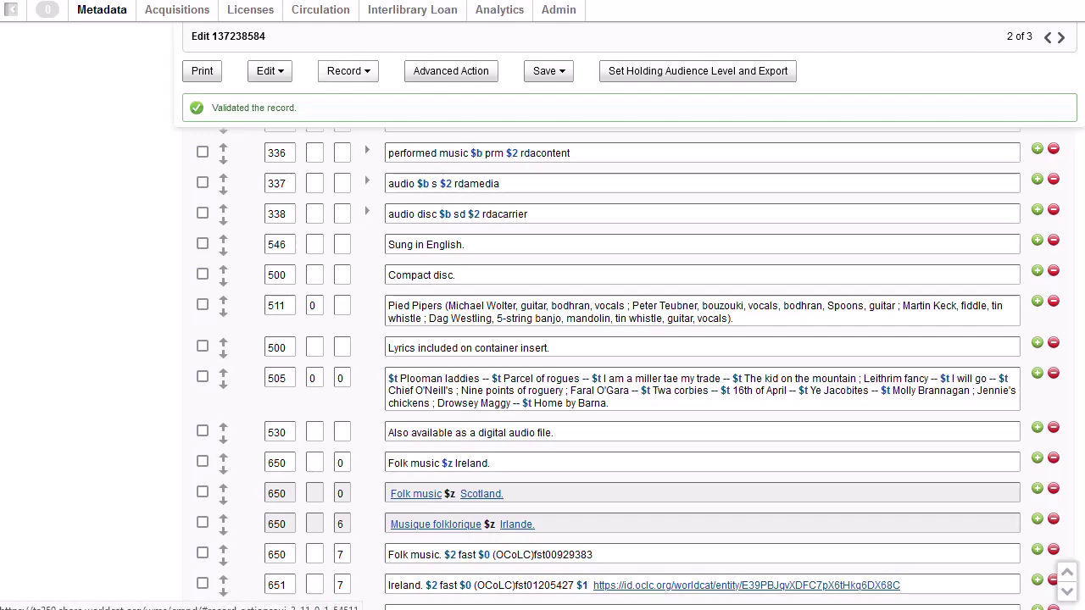
pyautogui.click(348, 70)
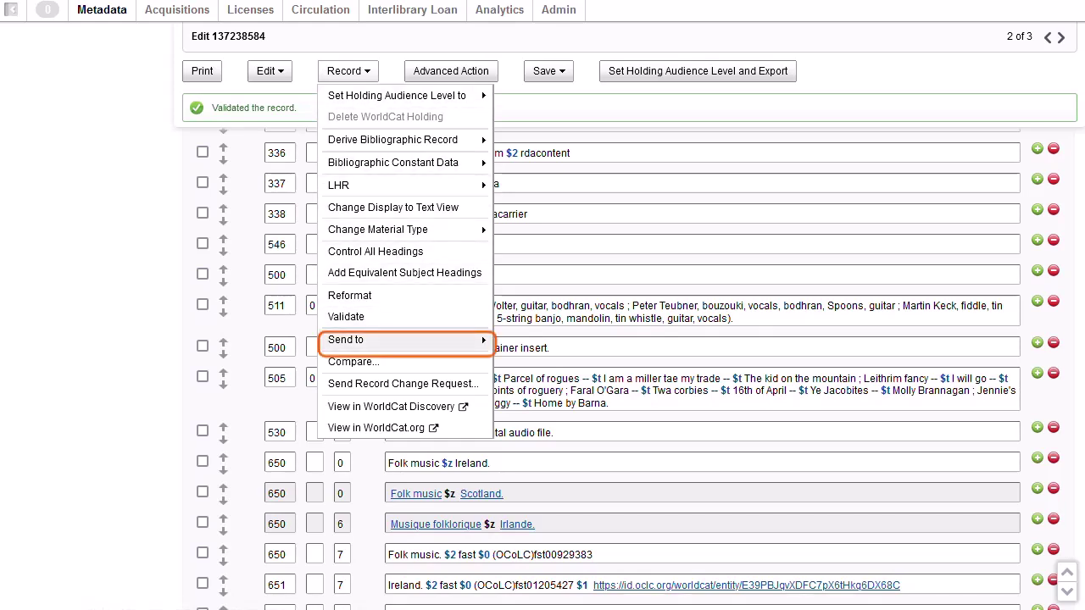
pyautogui.moveTo(364, 340)
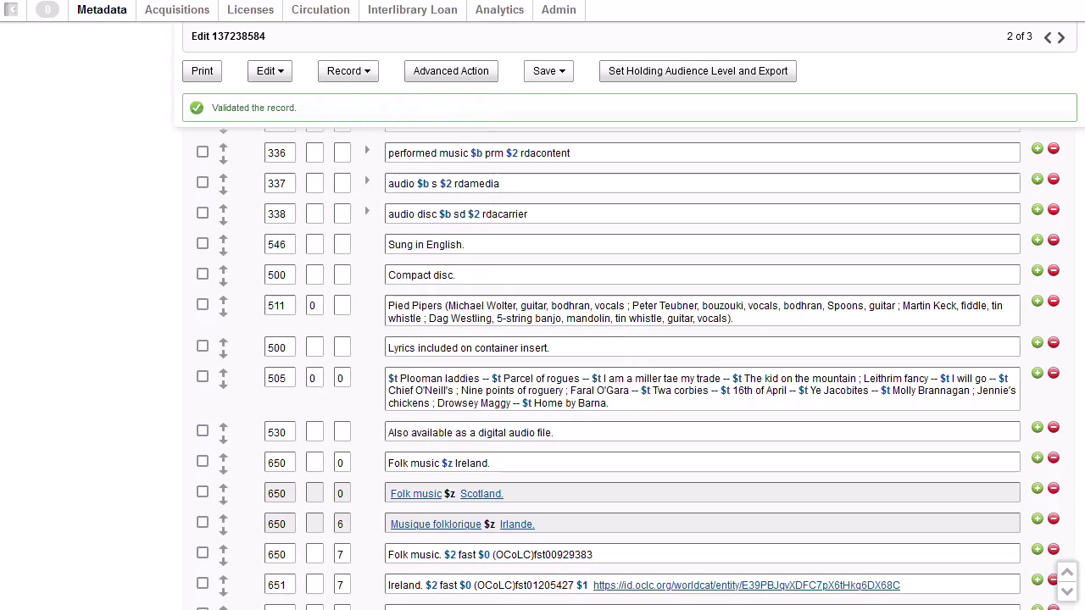
# Step: Show the Save options: Replace Bibliographic Record, Save and Lock, Save In-Progress Record
pyautogui.click(547, 70)
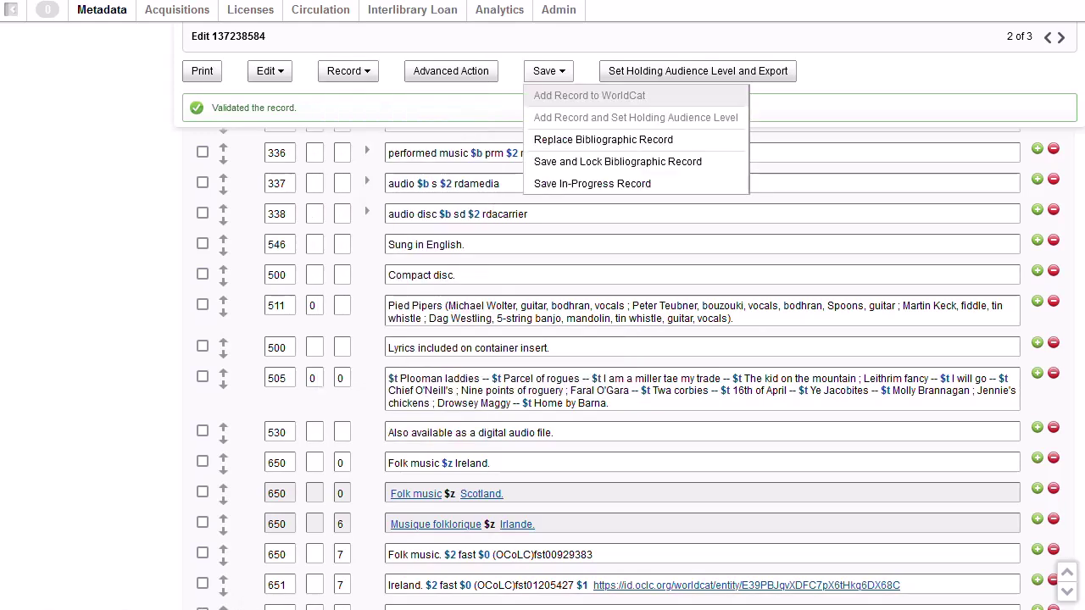